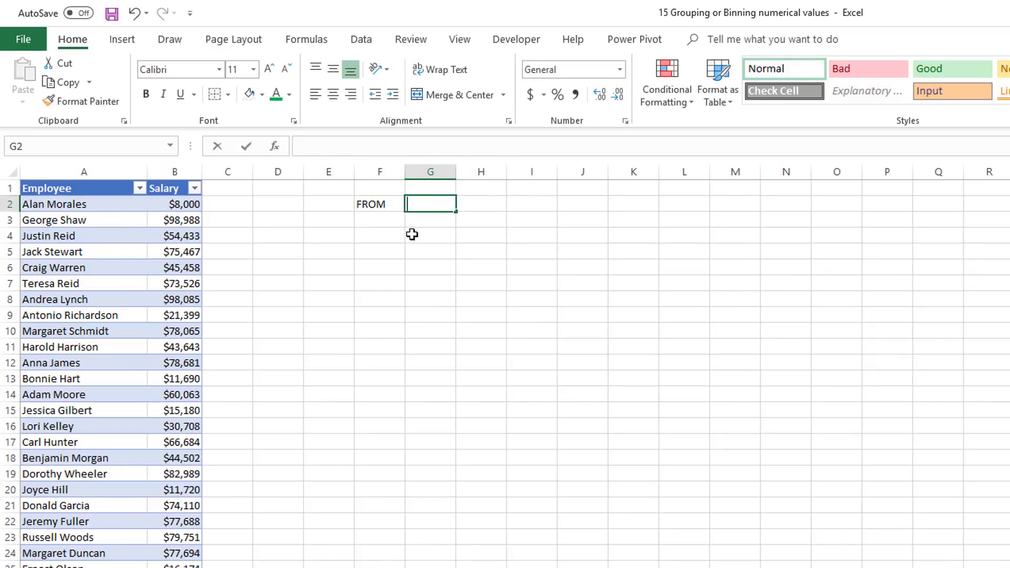
Complete the row 2 headers with TO in G2, # of EMPLOYEES in H2 and SALARY in I2, and fit column H to its header.
key("Tab")
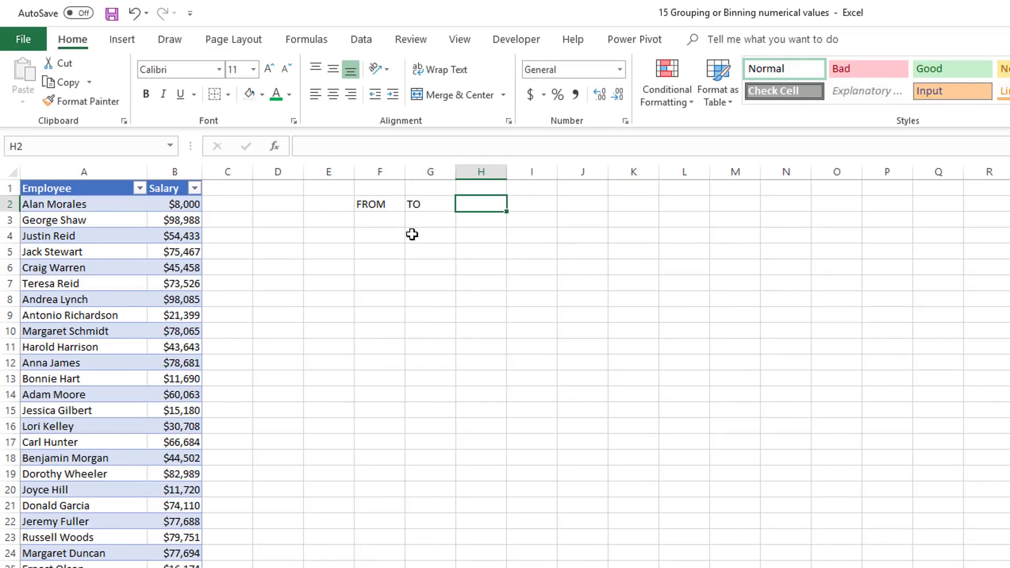
type("# of EMPLOY")
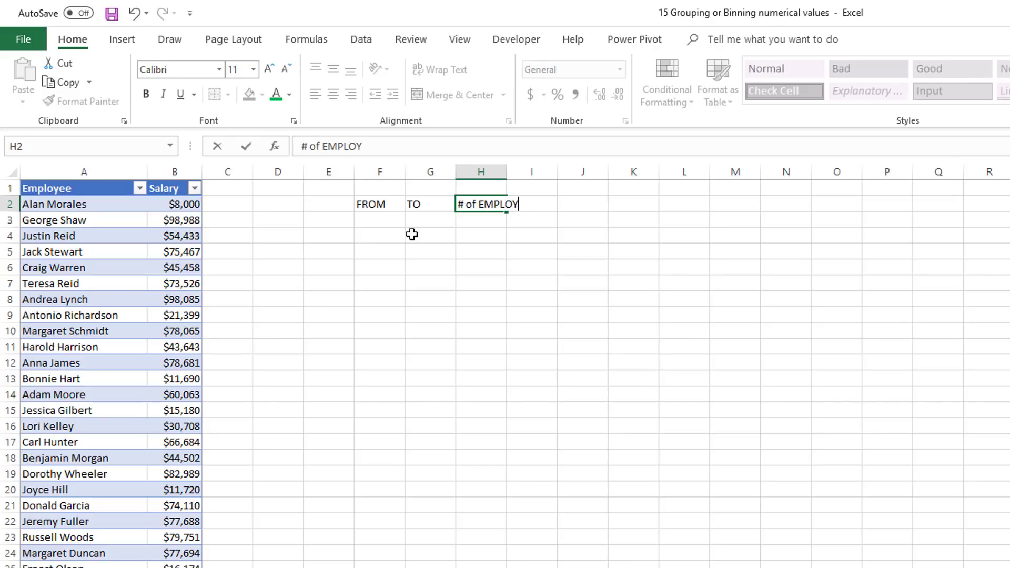
type("EES")
key("Tab")
type("SALARY")
key("Return")
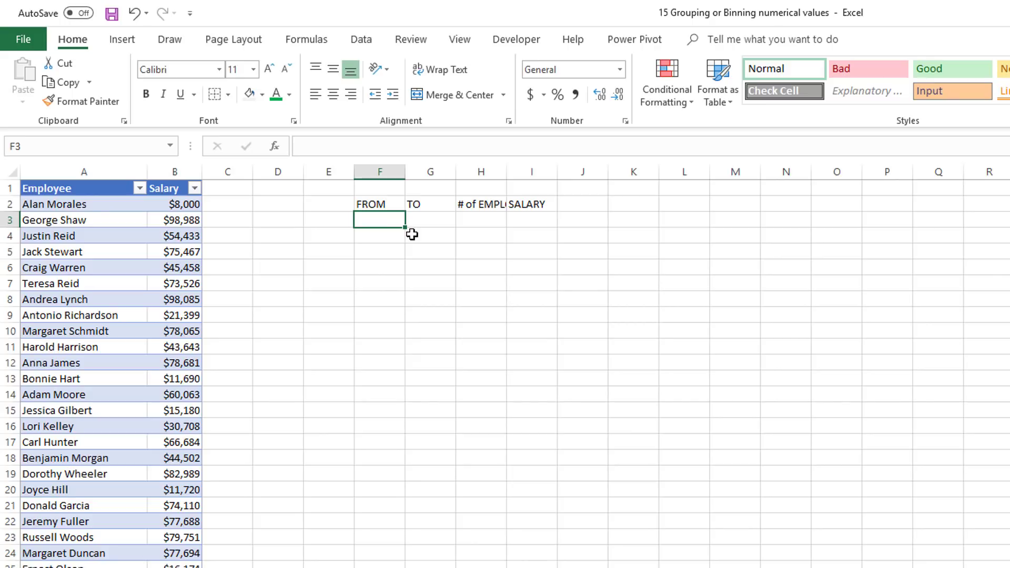
double_click(507, 172)
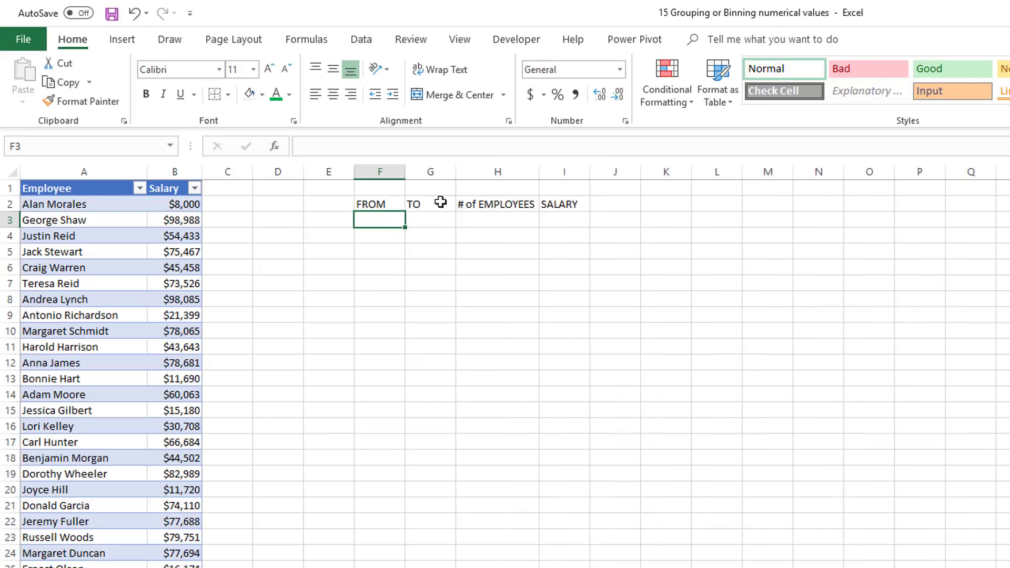
Enter the first two lower bin limits under FROM: 0 in F3 and 10000 in F4.
mouse_move(387, 219)
left_mouse_down()
mouse_move(494, 258)
mouse_move(574, 380)
left_mouse_up()
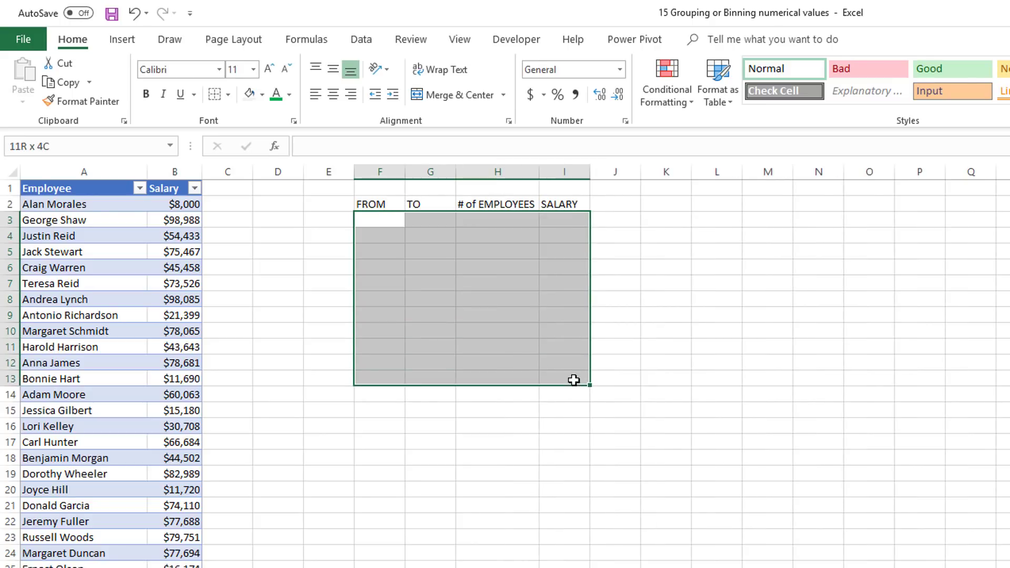
left_click(392, 219)
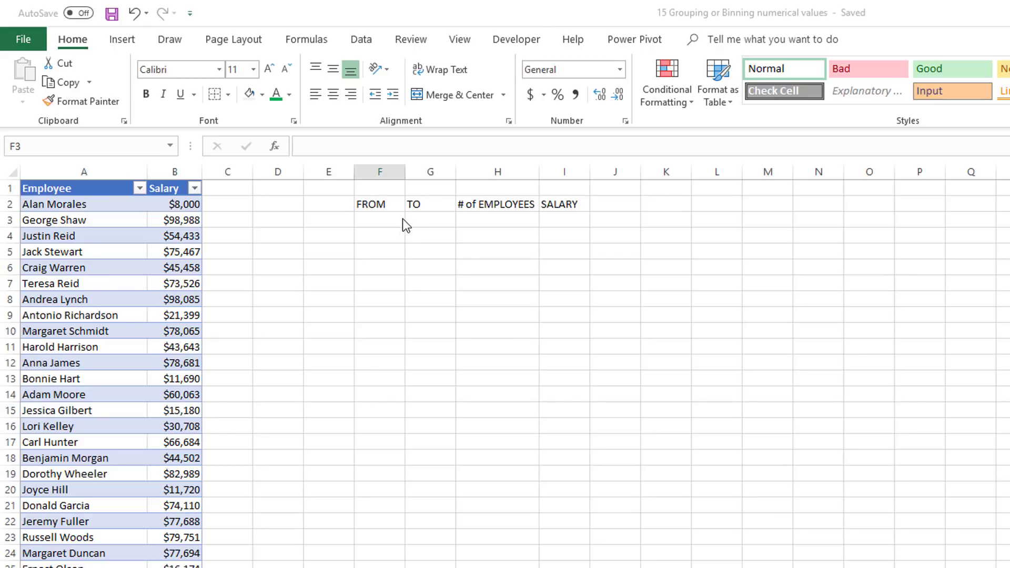
left_click(402, 223)
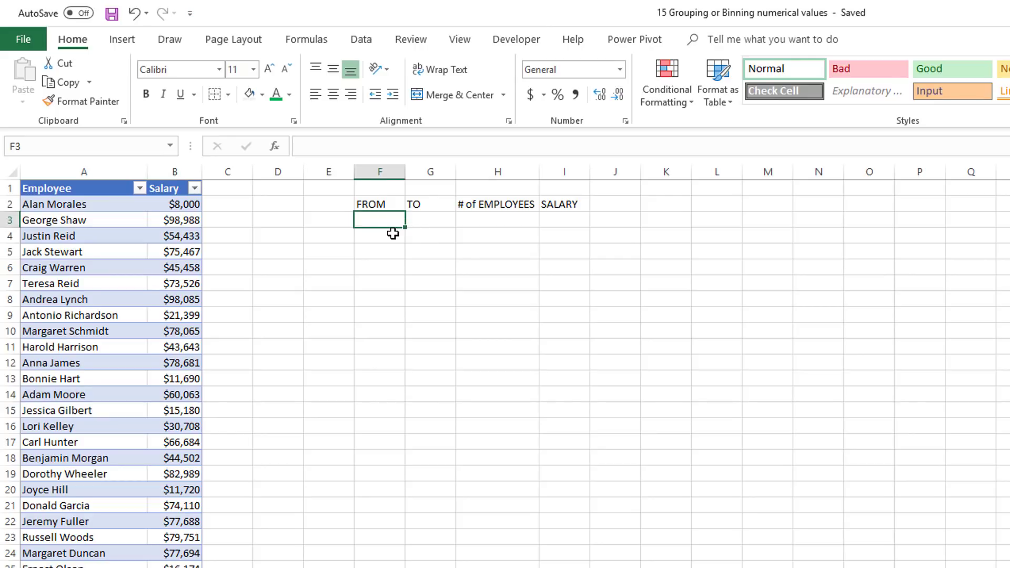
type("0")
key("Return")
type("10000")
key("Return")
Enter 20000 in F5 and extend the FROM series in steps of 10000 down to 90000 in F12.
left_click_drag(393, 223, 398, 236)
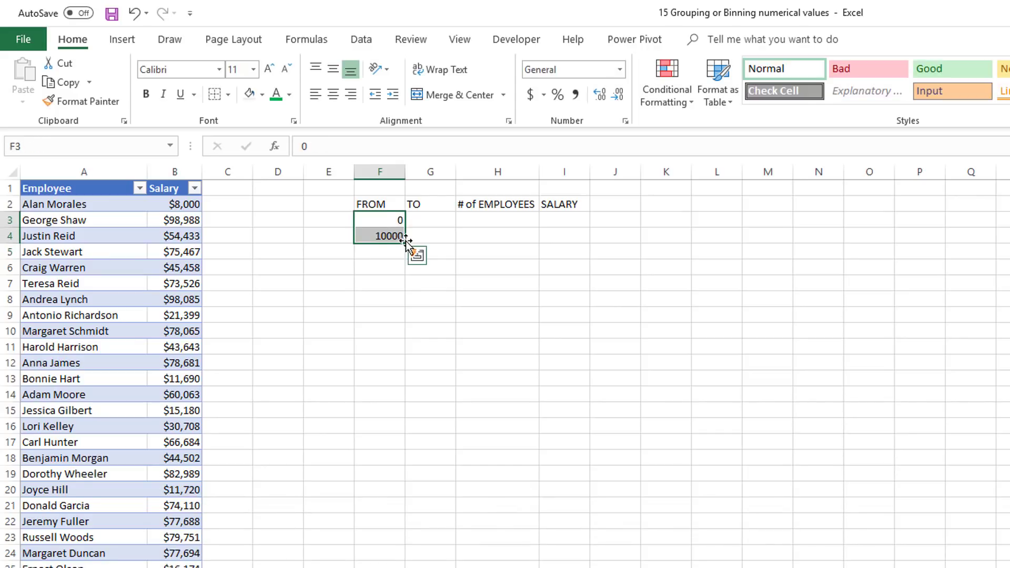
left_click(392, 251)
type("200")
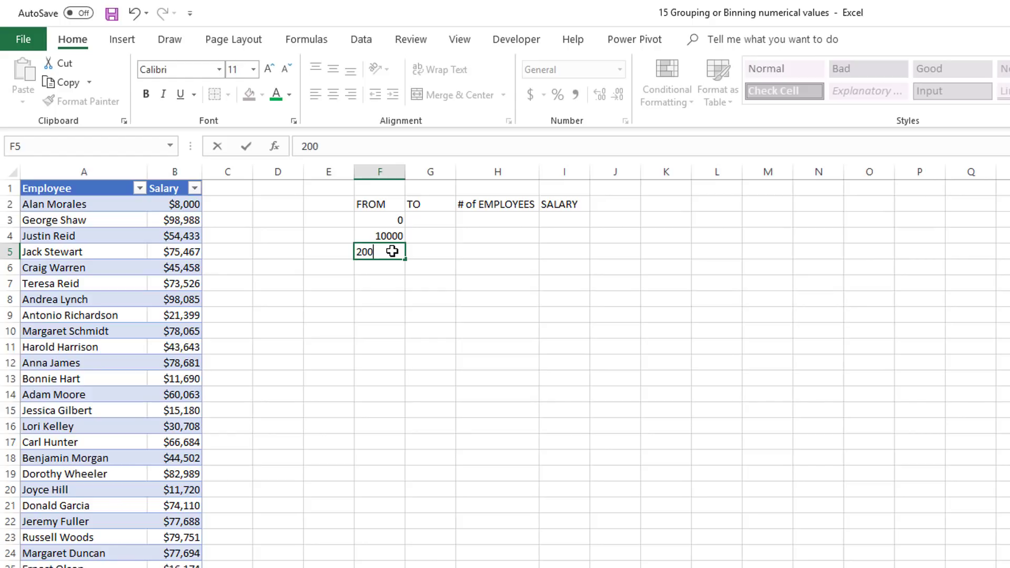
type("00")
key("Return")
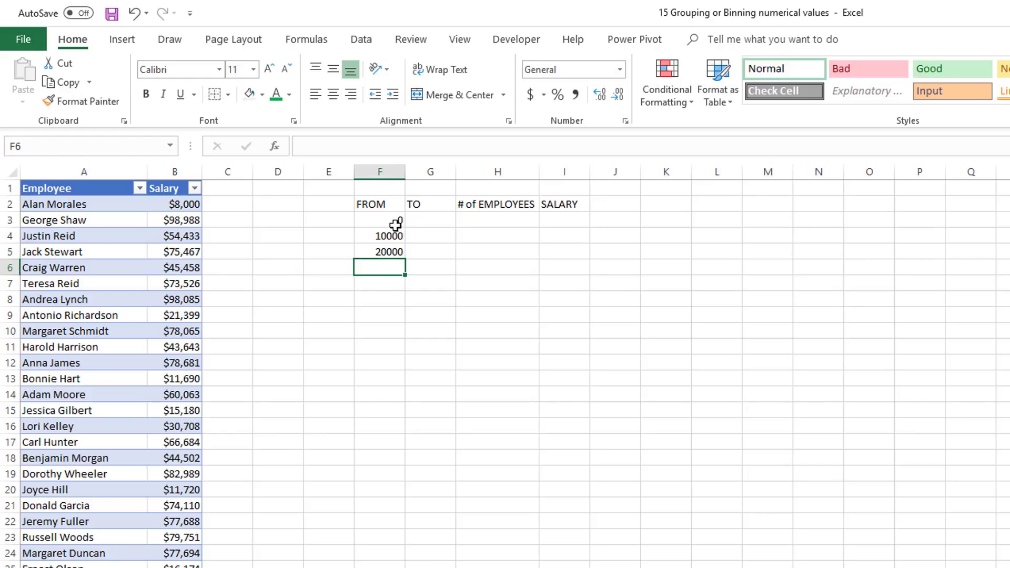
left_click_drag(395, 234, 406, 371)
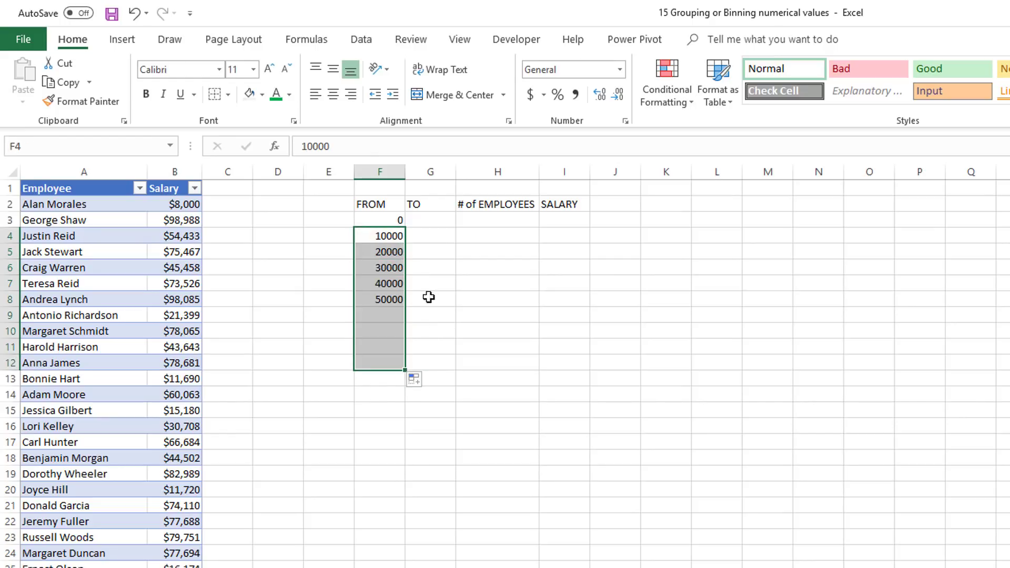
Enter 10000 and 20000 in G3:G4 under TO and extend the series down to 100000 in G12.
left_click(432, 224)
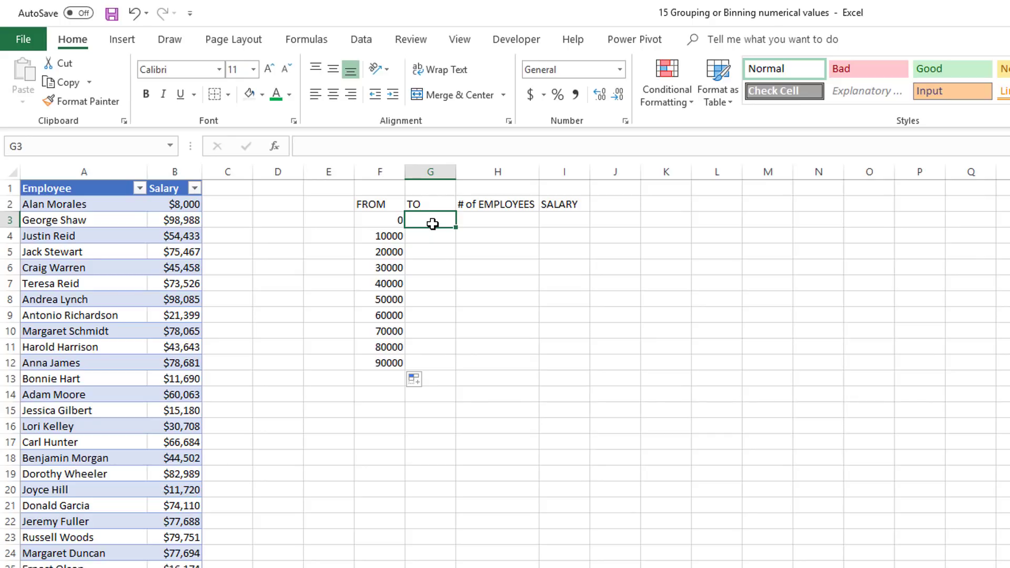
type("10000")
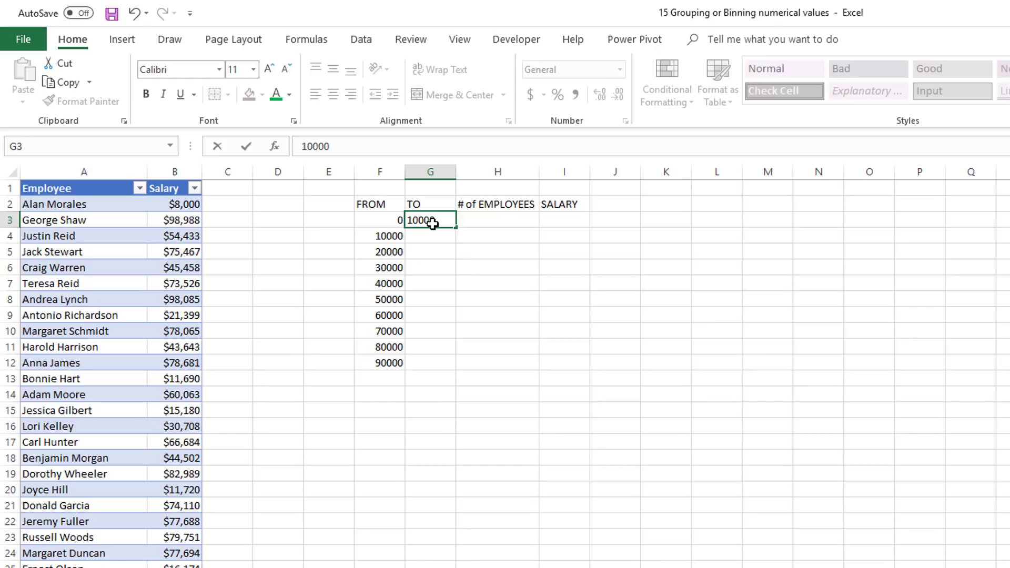
key("Return")
type("20000")
key("Return")
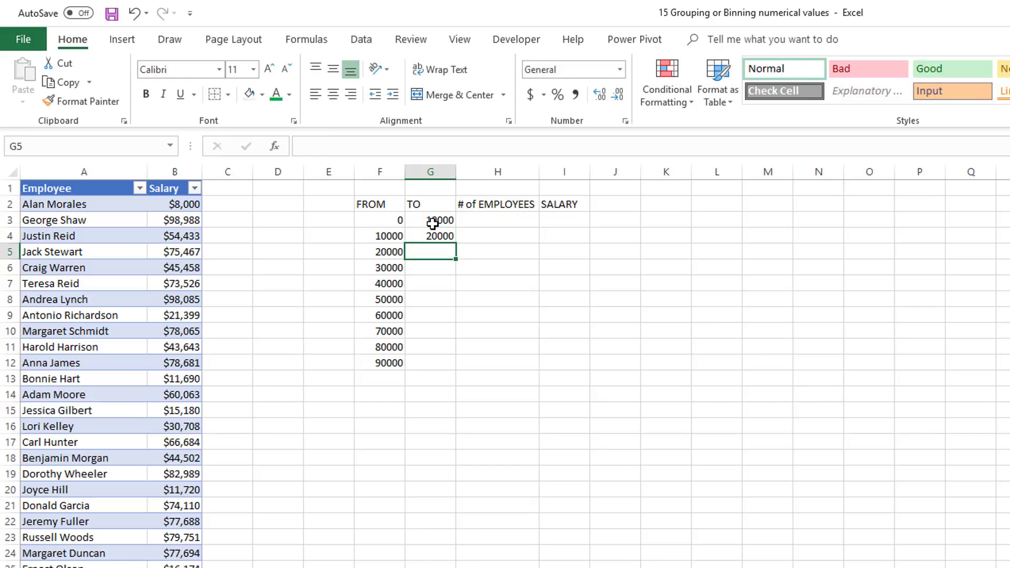
left_click_drag(432, 224, 447, 374)
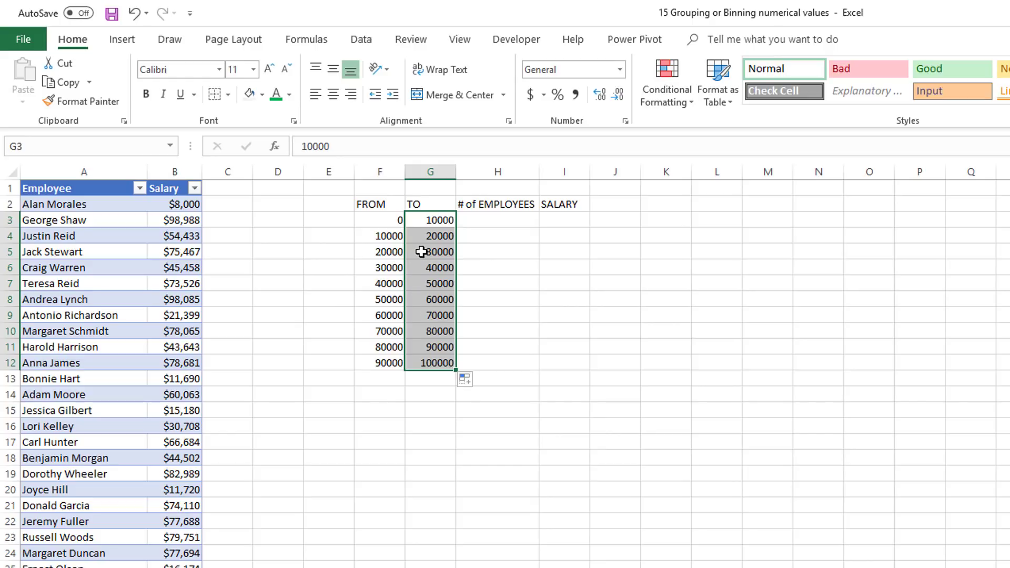
left_click(499, 234)
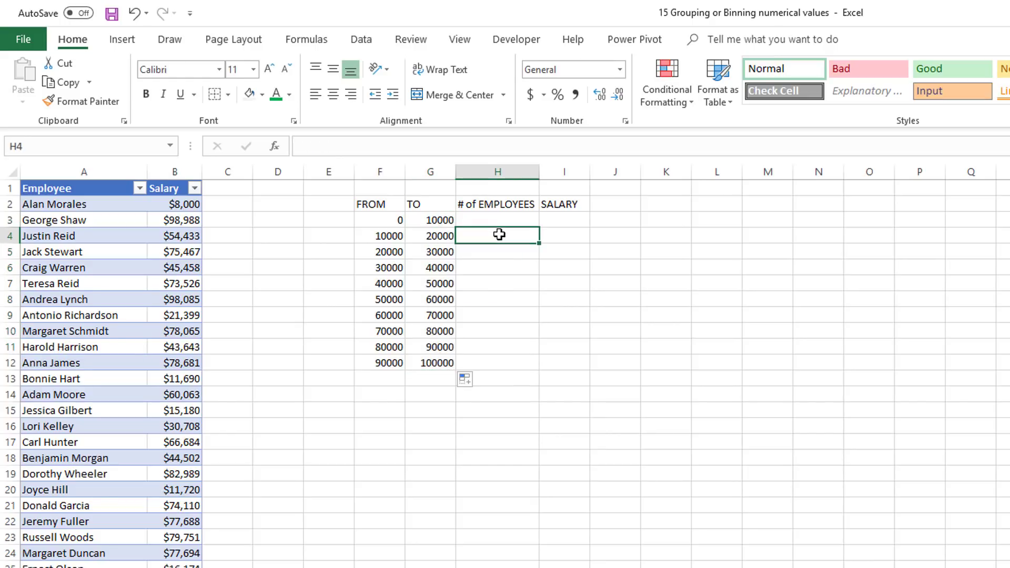
left_click_drag(396, 225, 396, 237)
left_click_drag(416, 278, 448, 362)
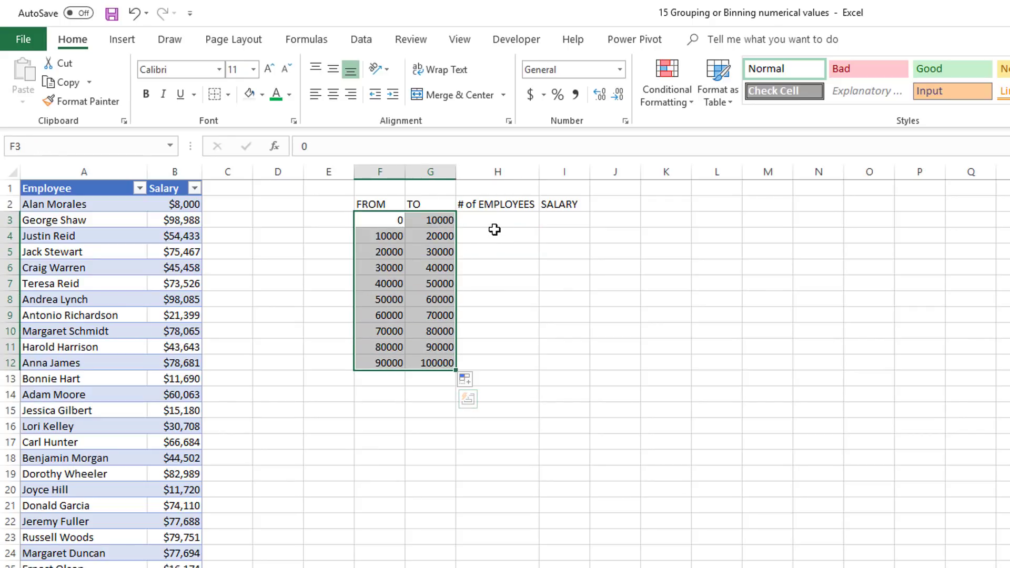
Start a COUNTIFS formula in H3 with the whole Salary column, Table2[Salary], as the first criteria range.
left_click(509, 221)
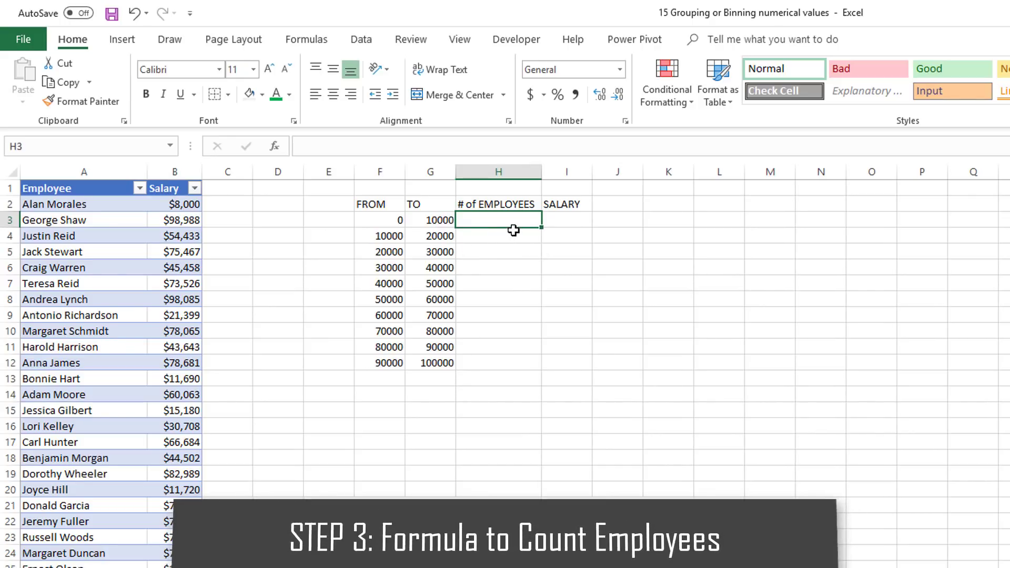
type("=COUNTIFS(")
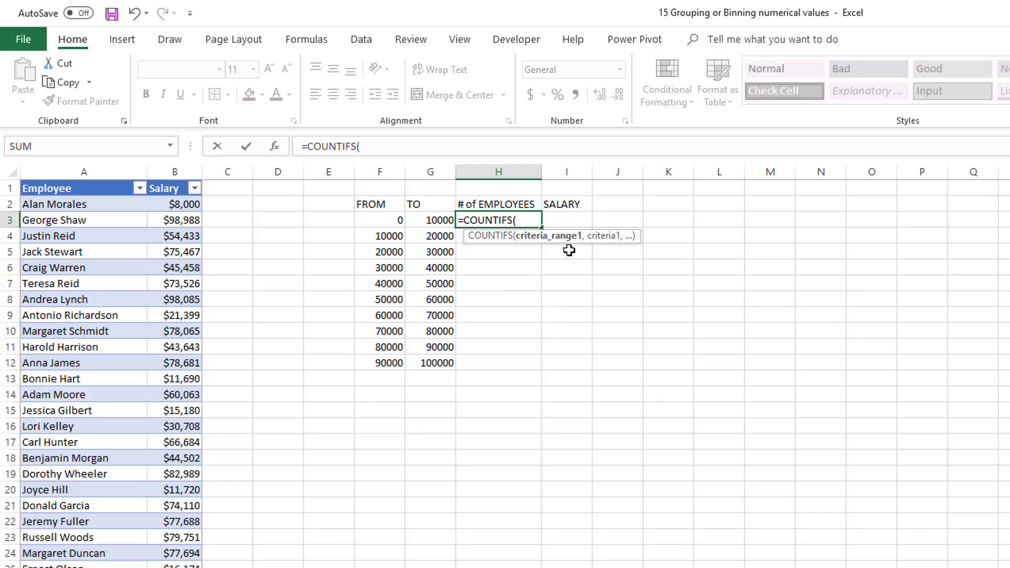
left_click(178, 207)
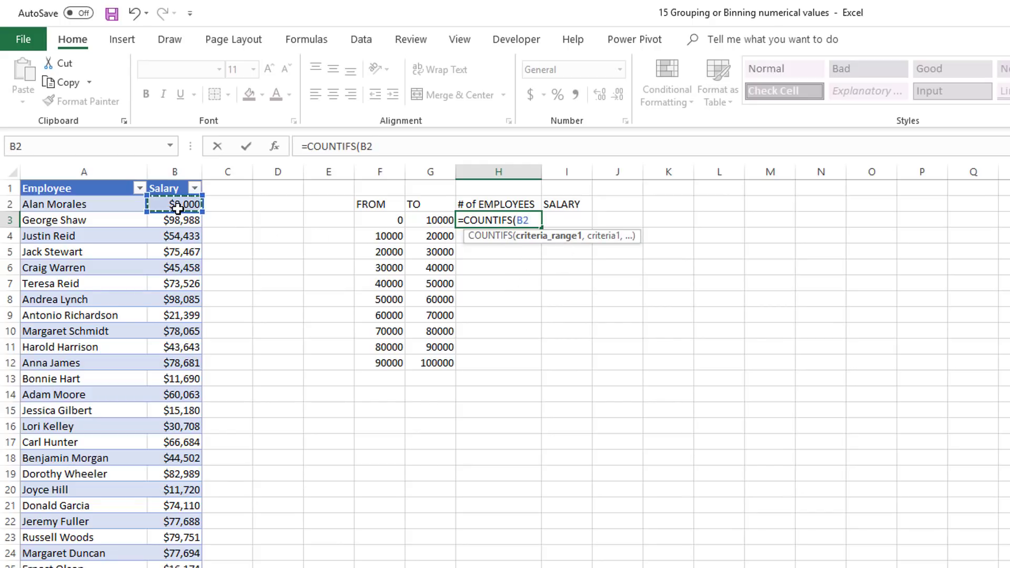
key("ctrl+shift+Down")
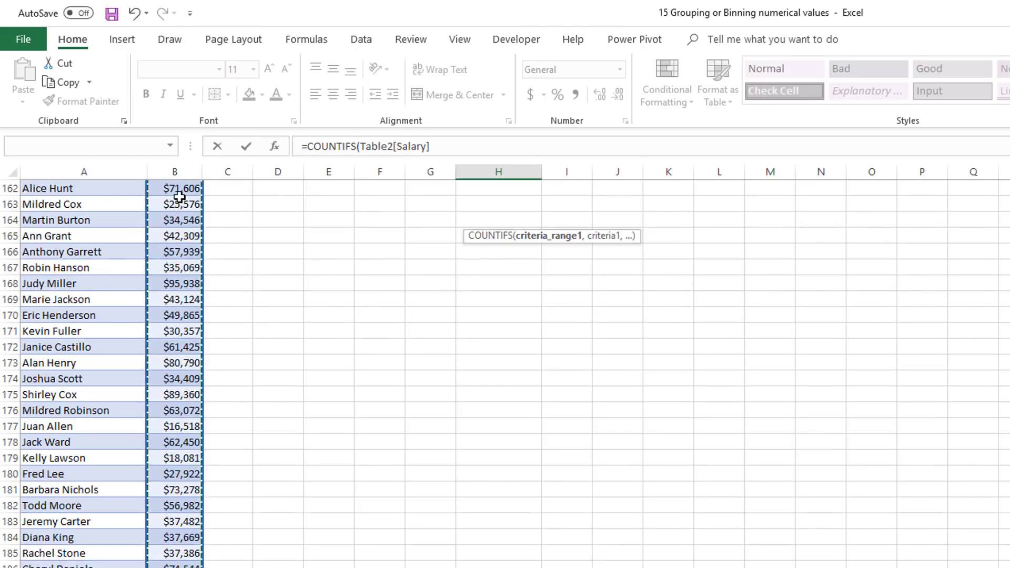
left_click(443, 151)
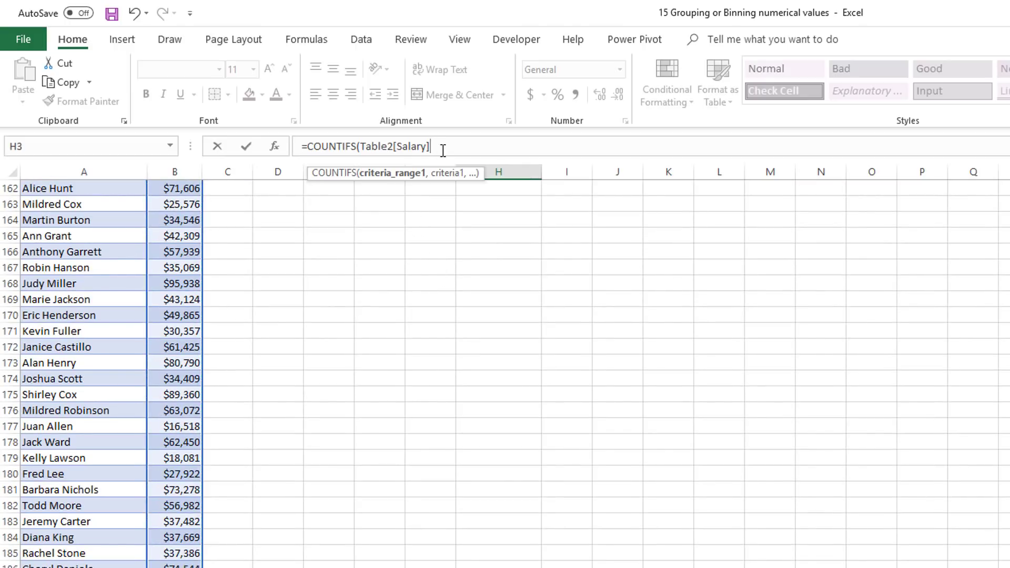
type(",")
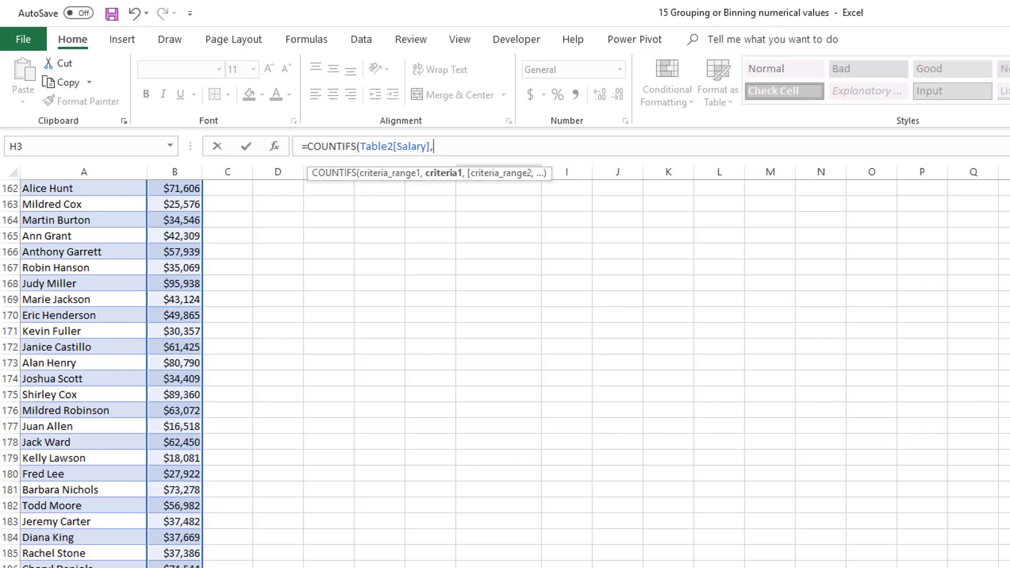
Add the first COUNTIFS criterion ">="&F3 so that salaries from the FROM limit upward are counted.
scroll(505, 374, "up", 1)
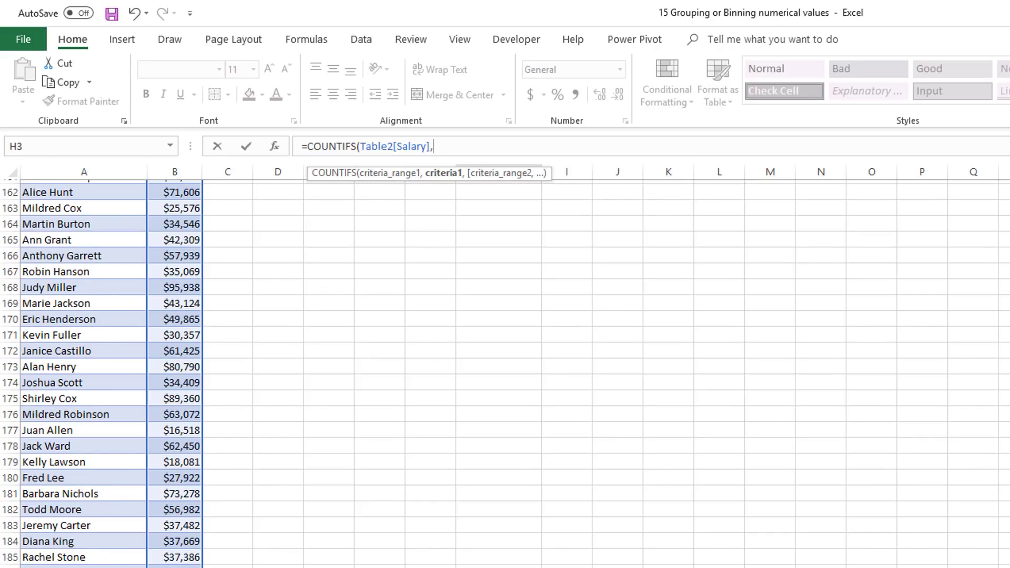
scroll(505, 373, "up", 20)
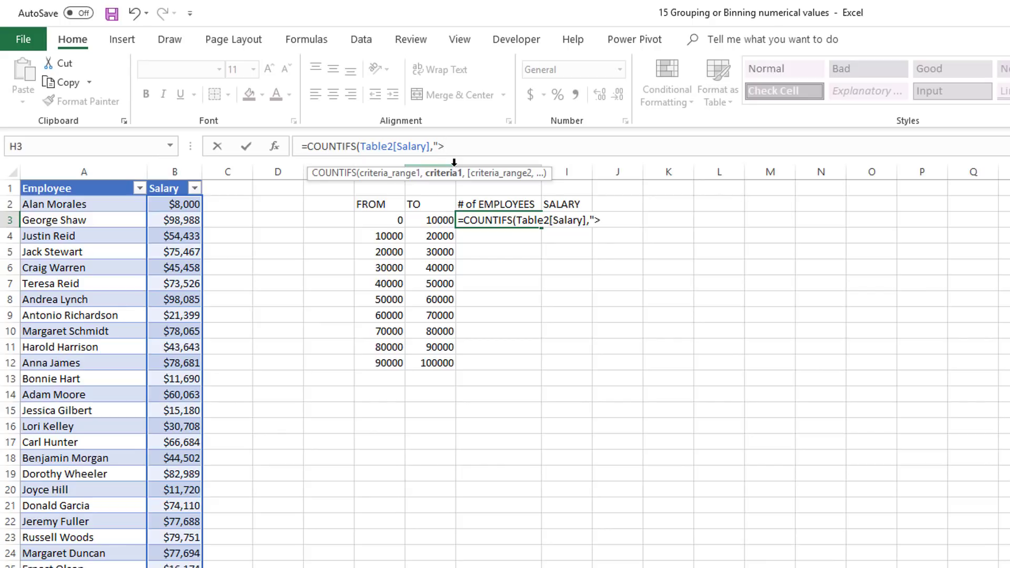
type("=\"&")
left_click(396, 220)
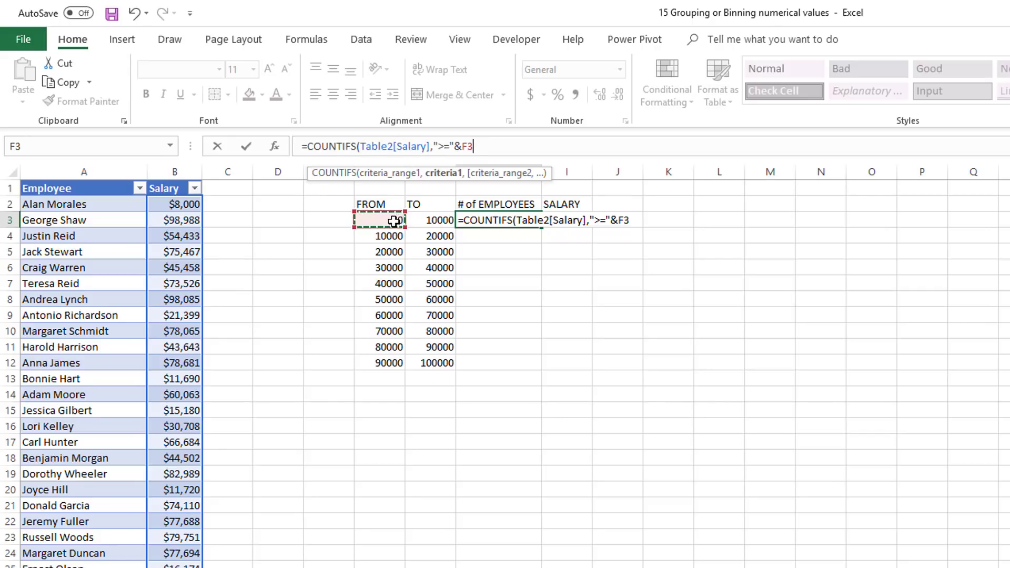
type(",")
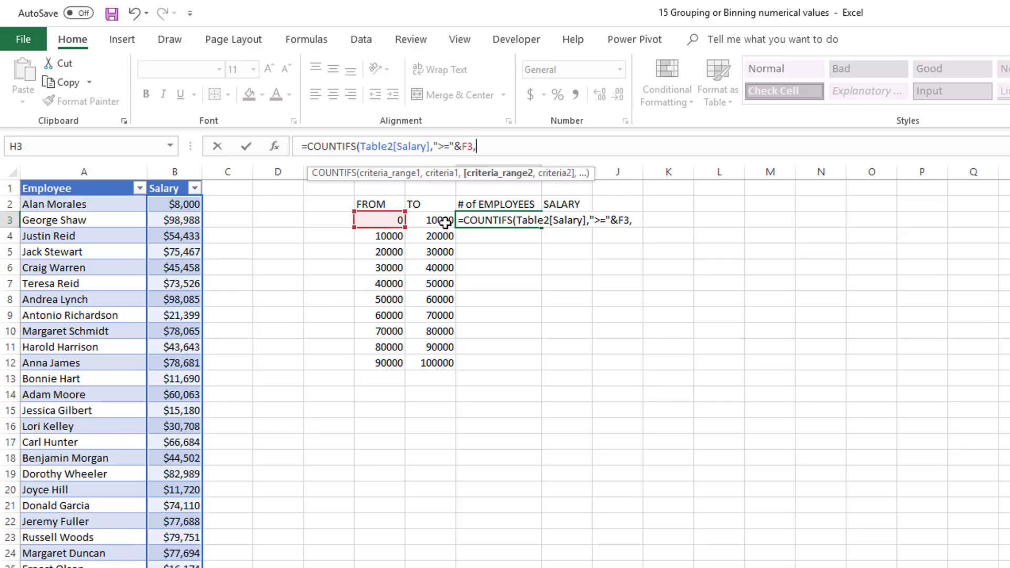
Reuse Table2[Salary] as the second criteria range, add the criterion "<"&G3, and complete the COUNTIFS formula in H3.
left_click_drag(363, 146, 430, 142)
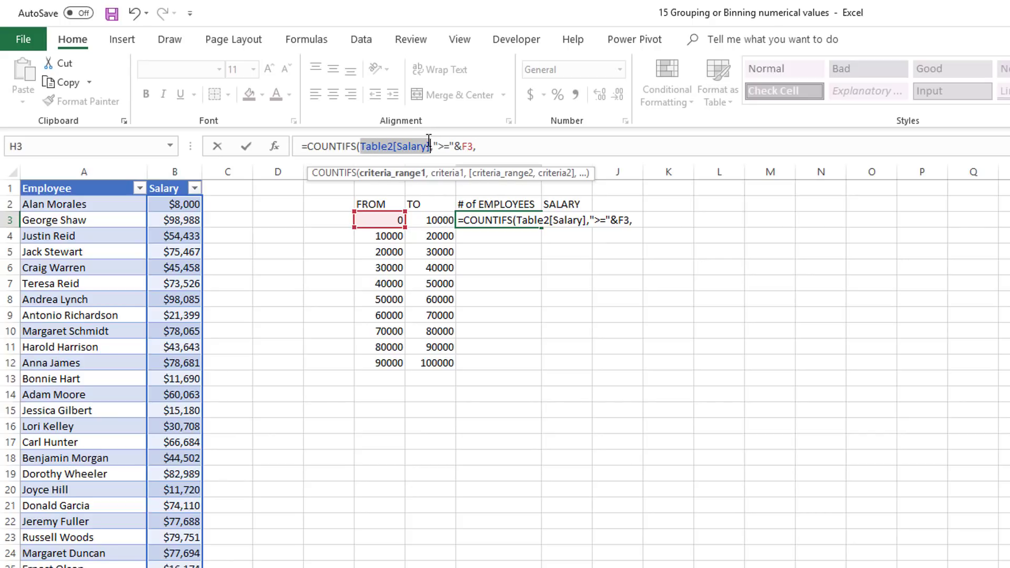
left_click(494, 143)
key("ctrl+v")
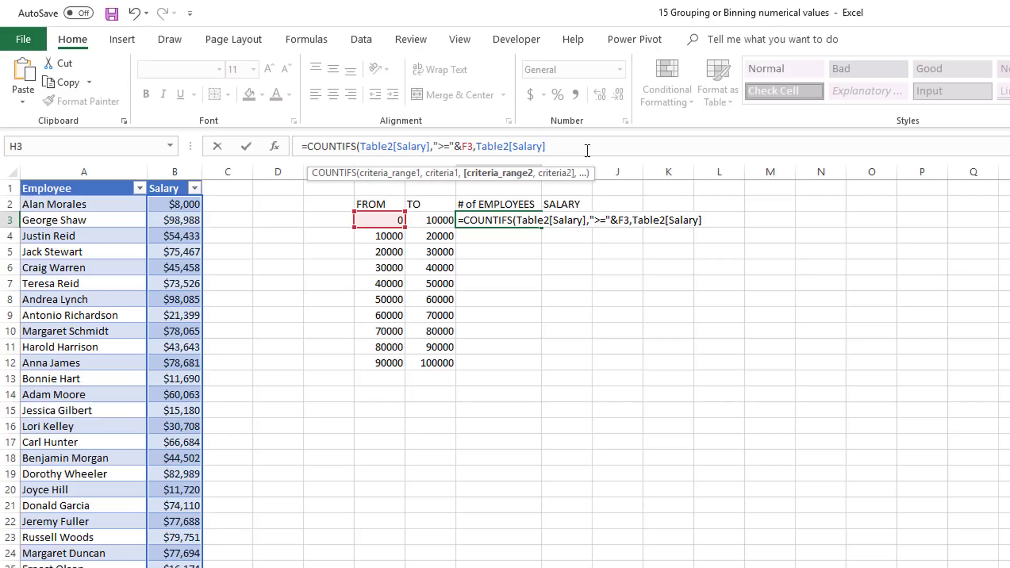
type(",\"<")
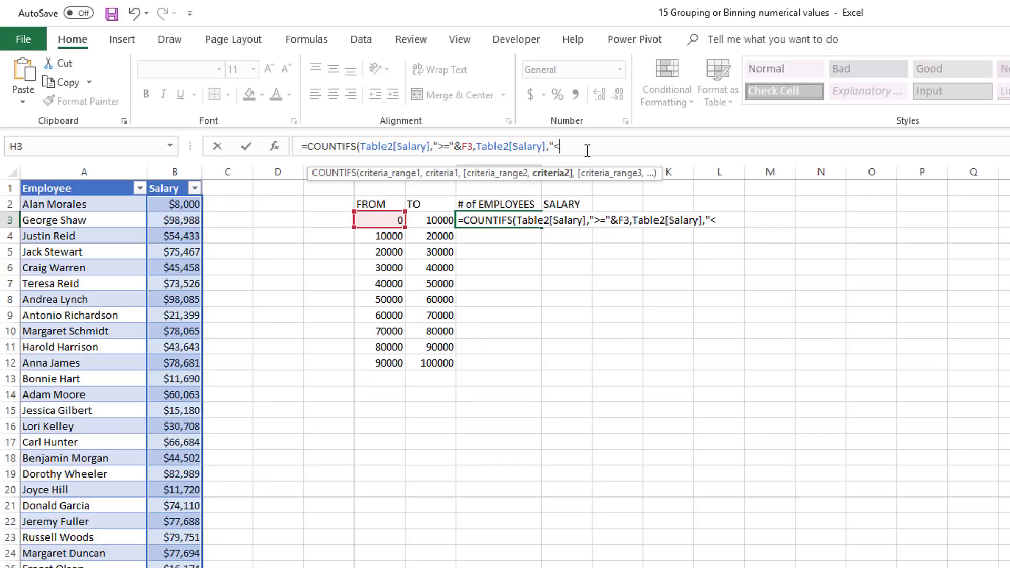
type("\"&")
left_click(440, 220)
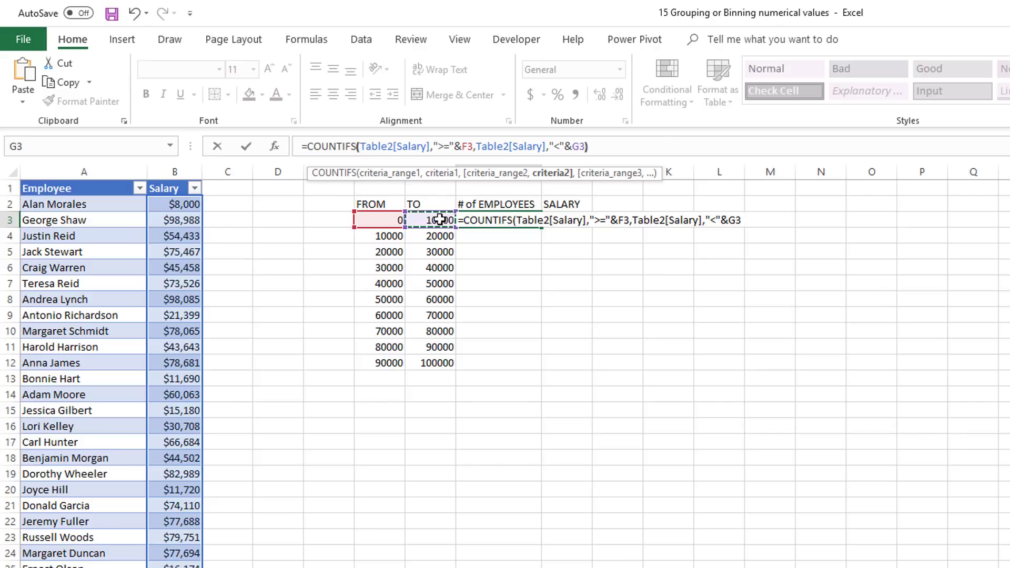
type(")")
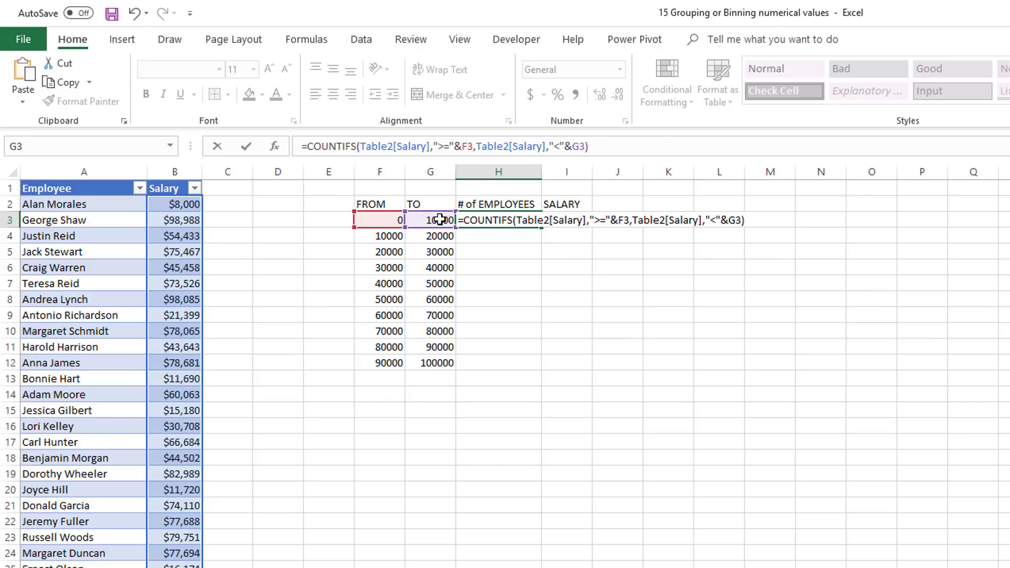
key("Return")
Fill the COUNTIFS formula from H3 down the # of EMPLOYEES column to H12.
left_click(513, 222)
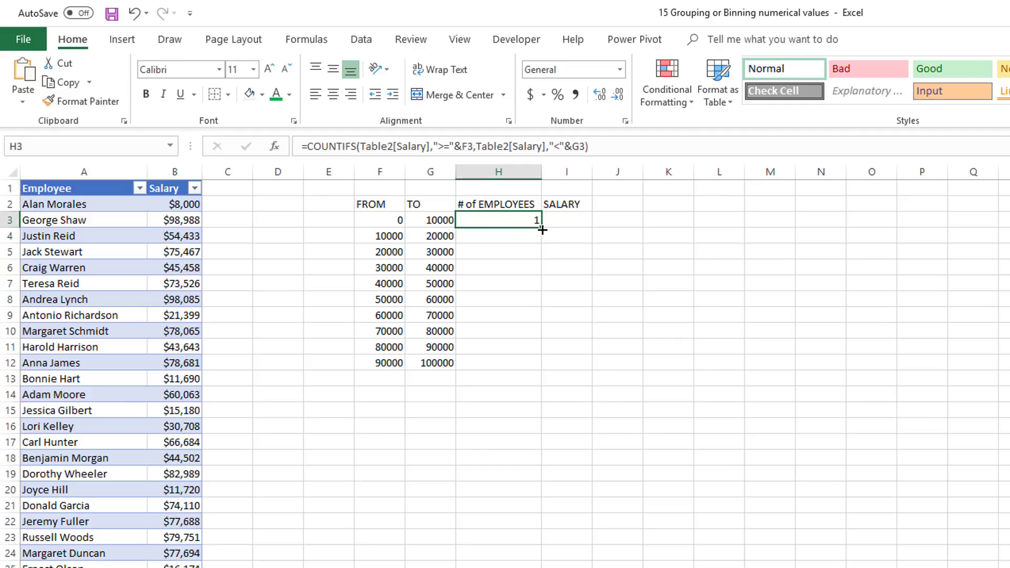
double_click(542, 230)
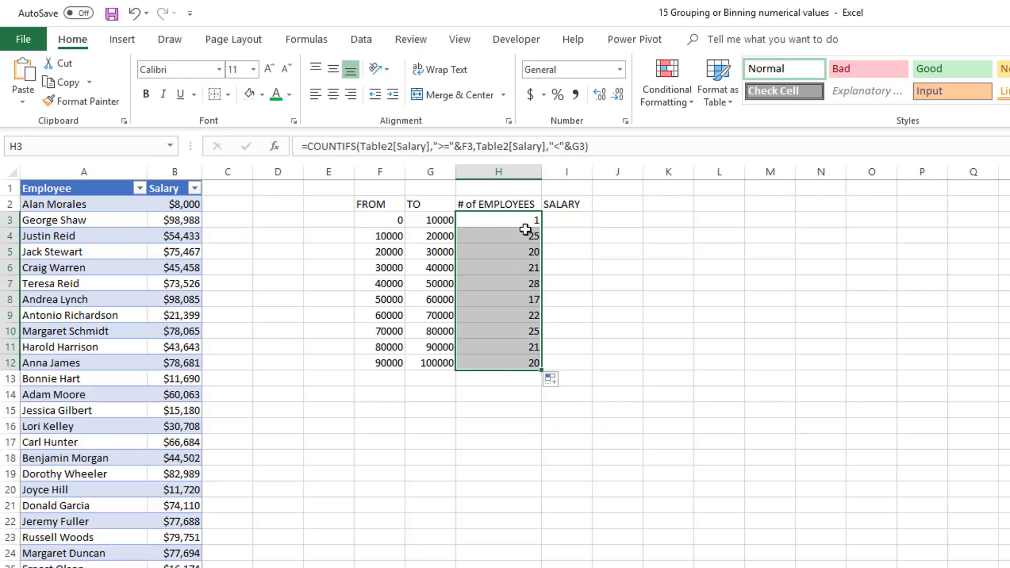
left_click(526, 394)
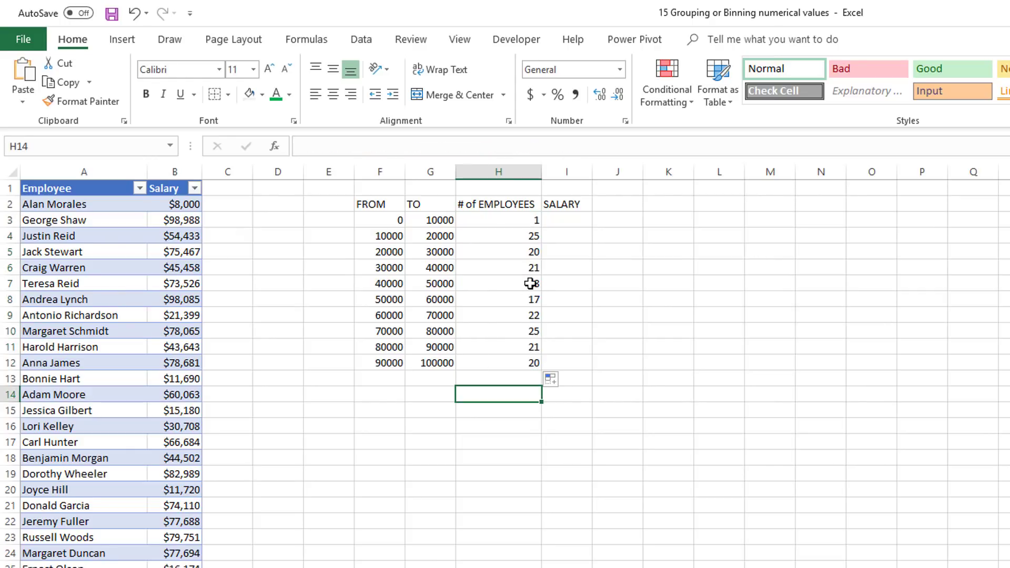
Review the COUNTIFS formulas in H3, H4 and H5, checking the criteria ranges and the FROM and TO criteria.
left_click(514, 218)
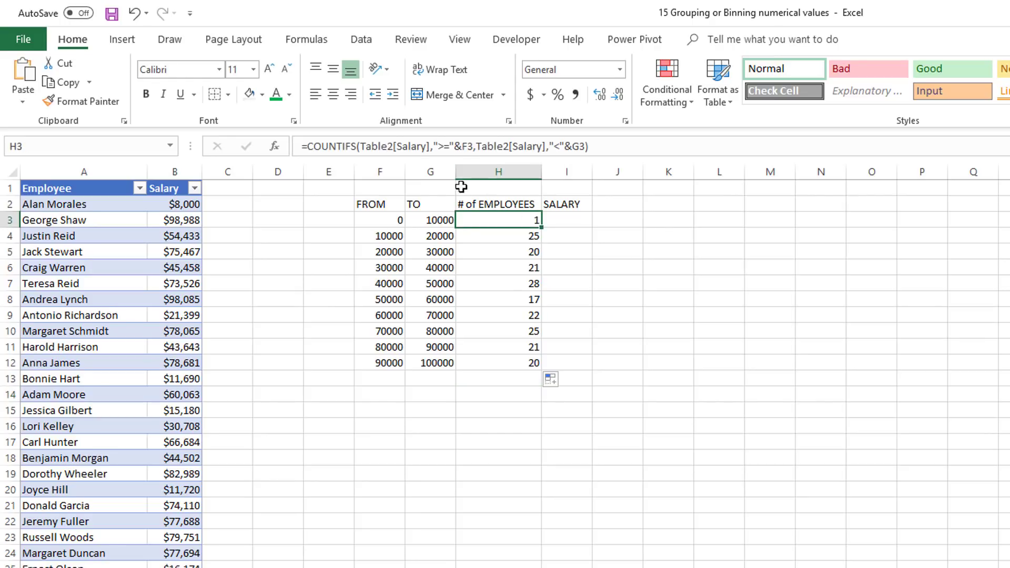
left_click(465, 236)
left_click(403, 146)
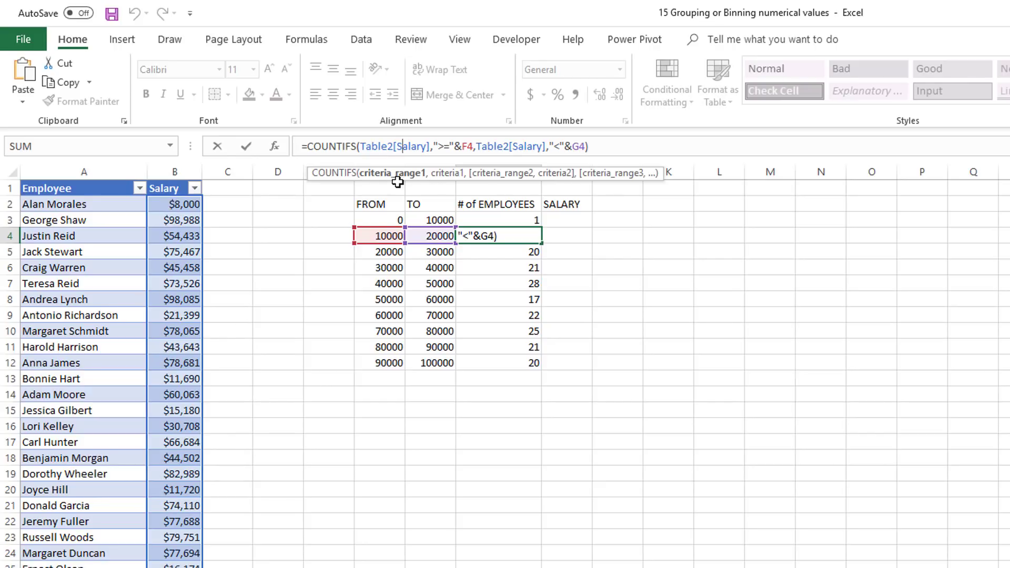
left_click(447, 145)
type("=")
key("ctrl+Return")
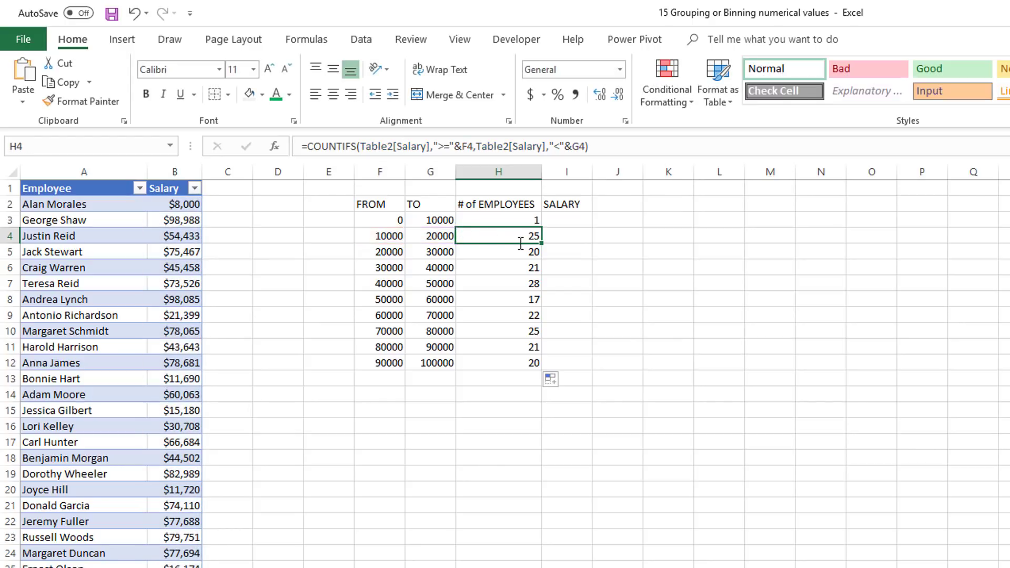
left_click(516, 254)
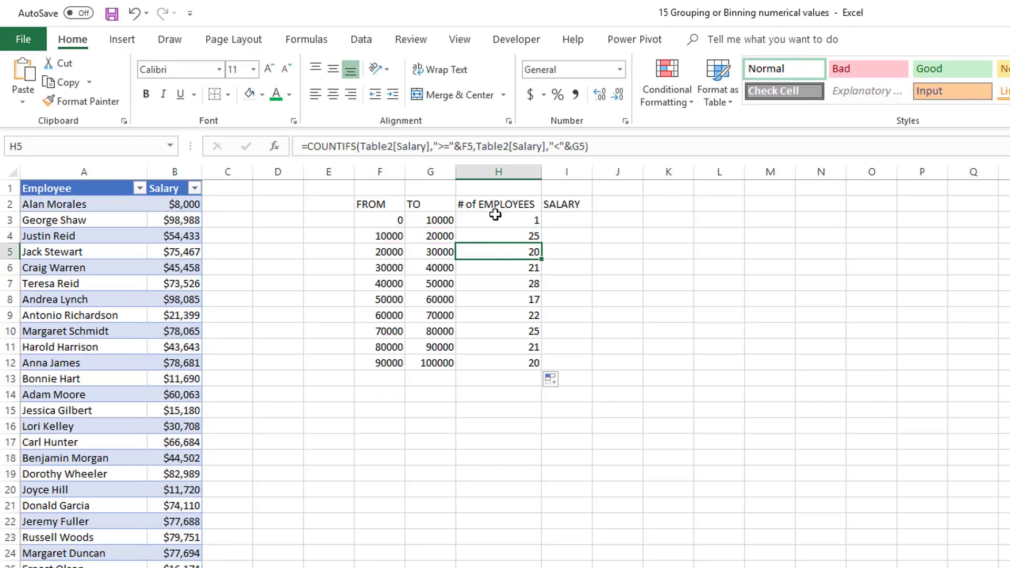
left_click(494, 147)
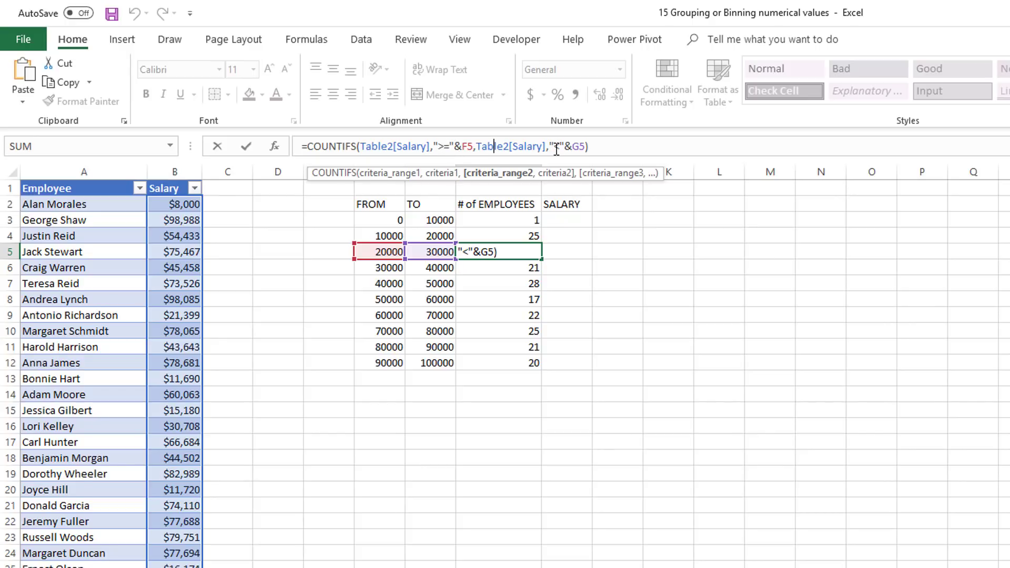
key("ctrl+Return")
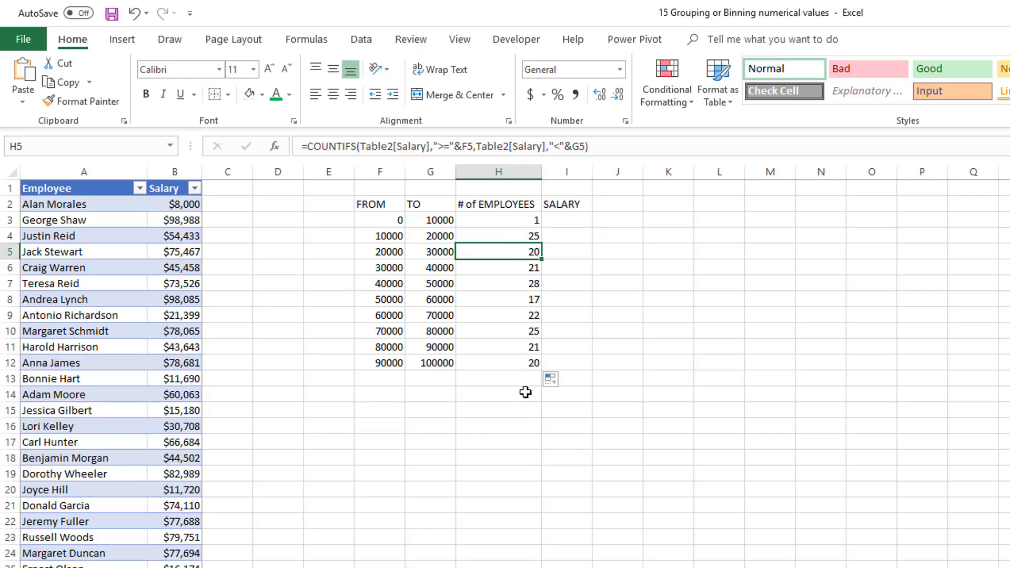
Start a SUMIFS formula in I3 with the whole Salary column, Table2[Salary], as the sum range.
left_click(559, 223)
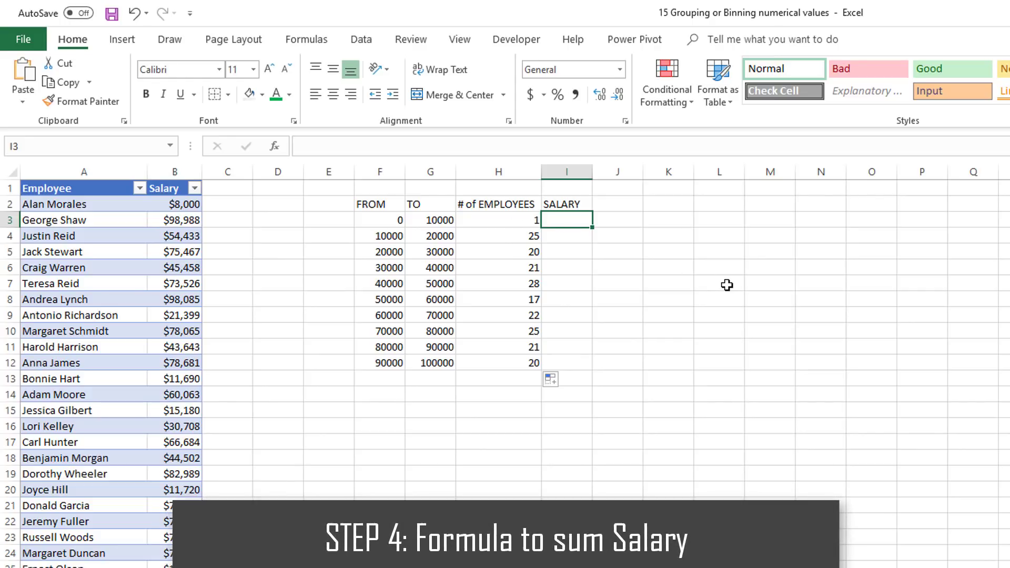
type("=sumifs(*")
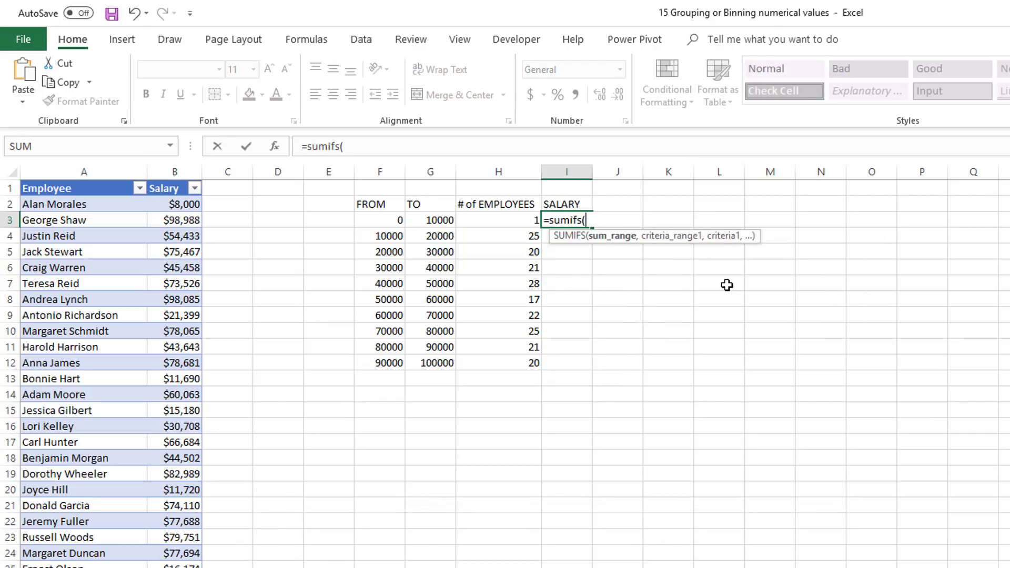
left_click(158, 201)
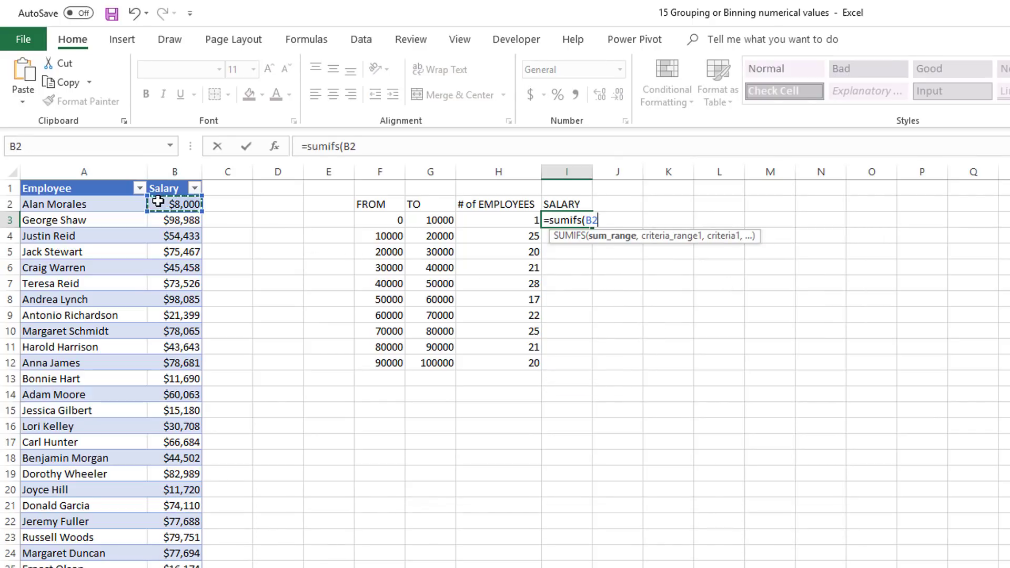
key("ctrl+shift+Down")
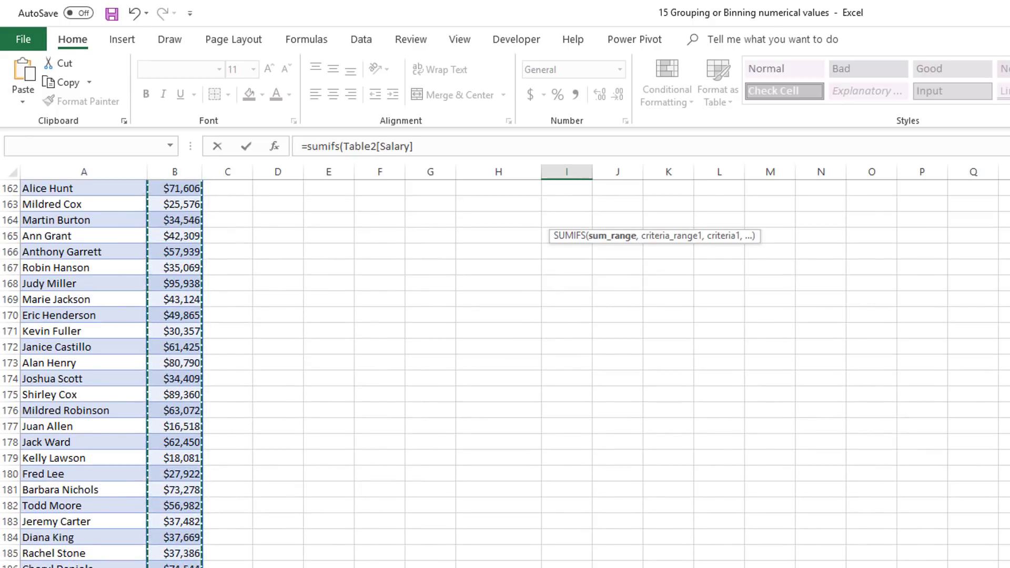
type(",")
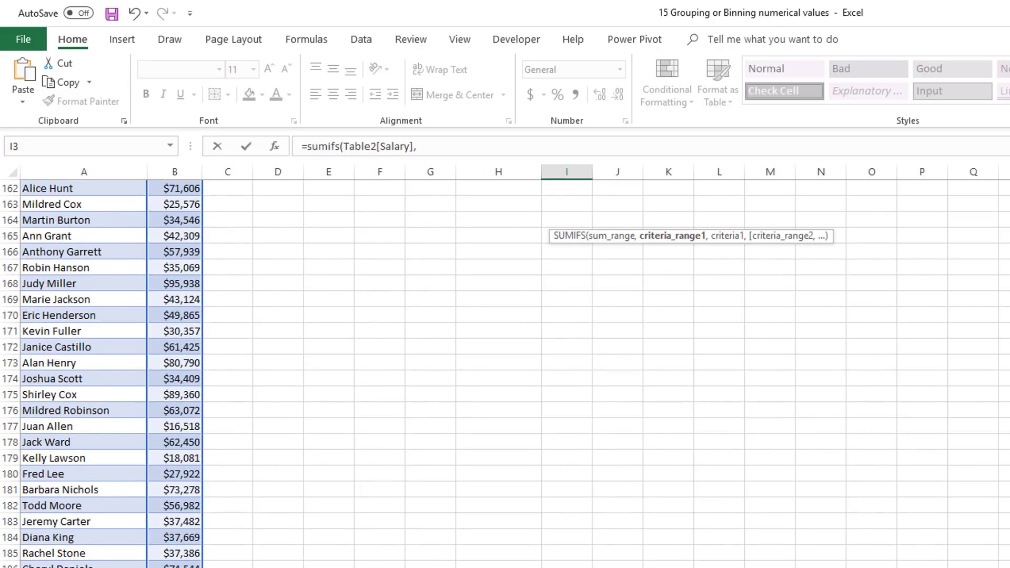
Reuse Table2[Salary] as the first criteria range of the SUMIFS formula and add the criterion ">="&F3.
scroll(505, 368, "up", 20)
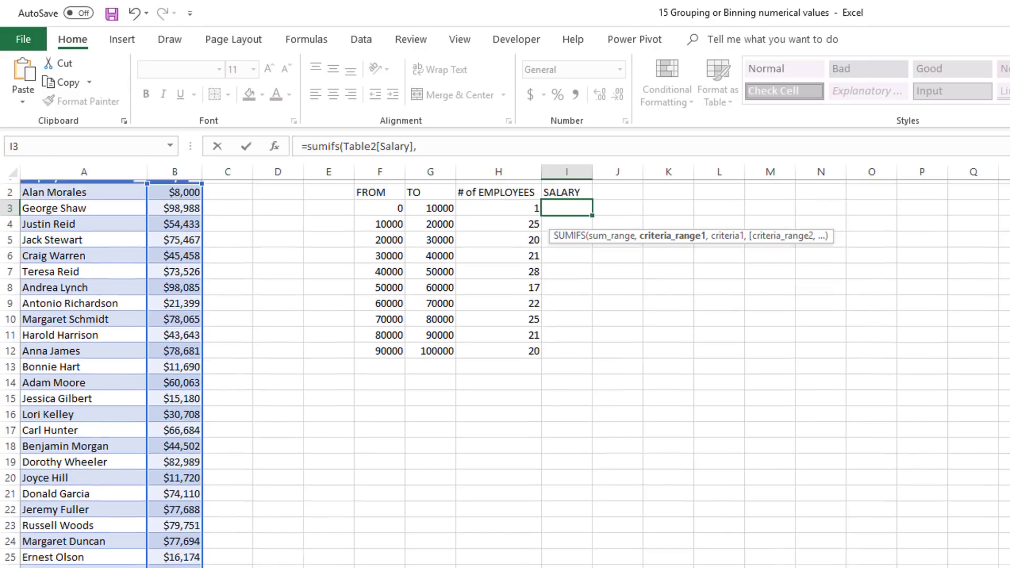
left_click(463, 146)
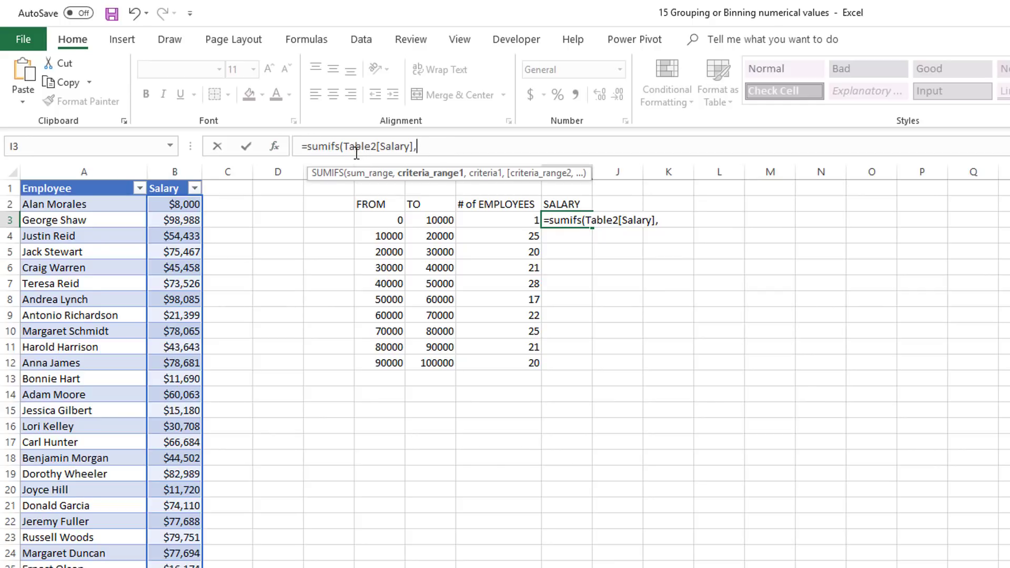
left_click_drag(344, 146, 415, 141)
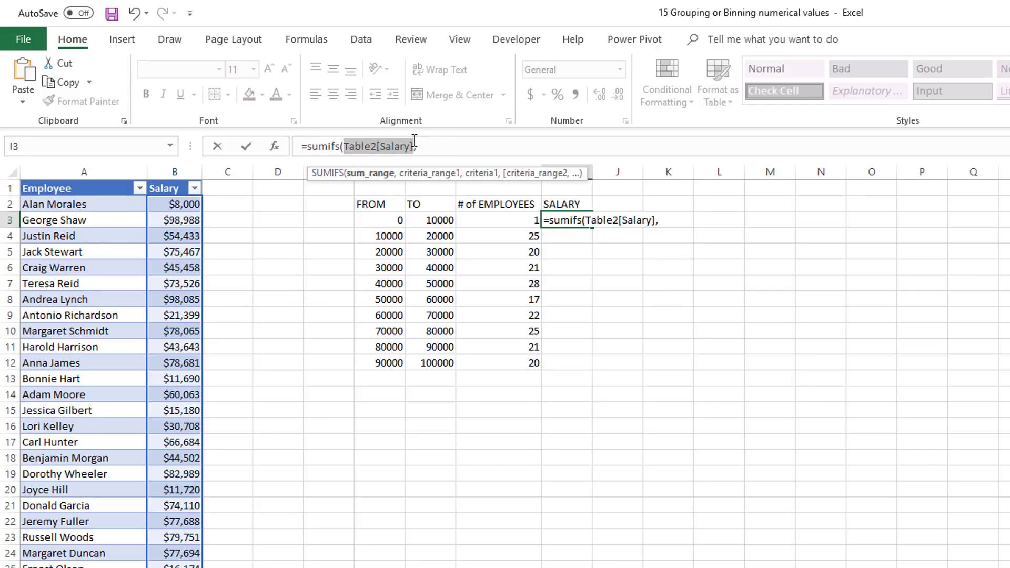
key("ctrl+c")
left_click(432, 140)
key("ctrl+v")
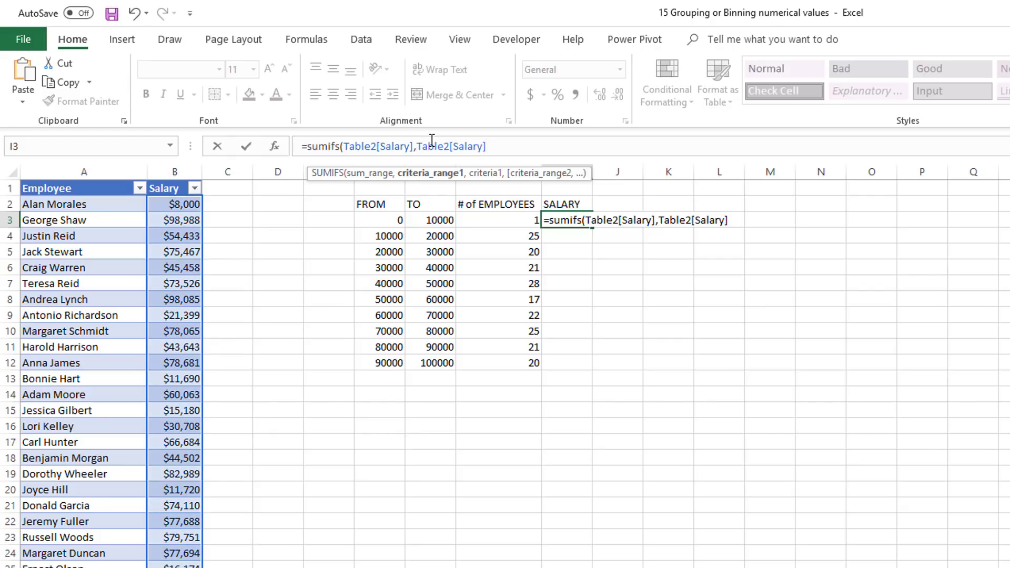
type(",\">=\"&")
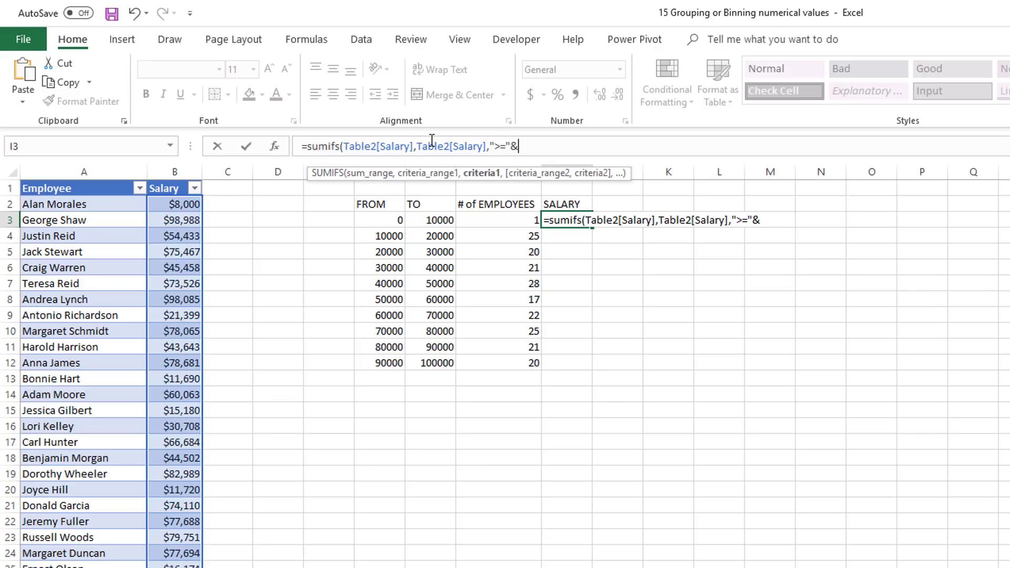
left_click(394, 222)
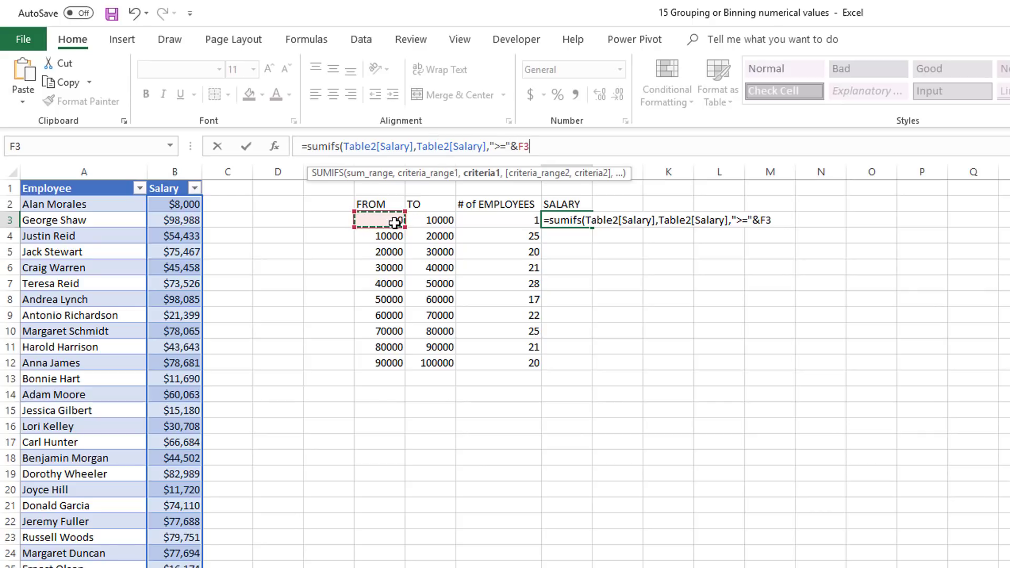
type(",")
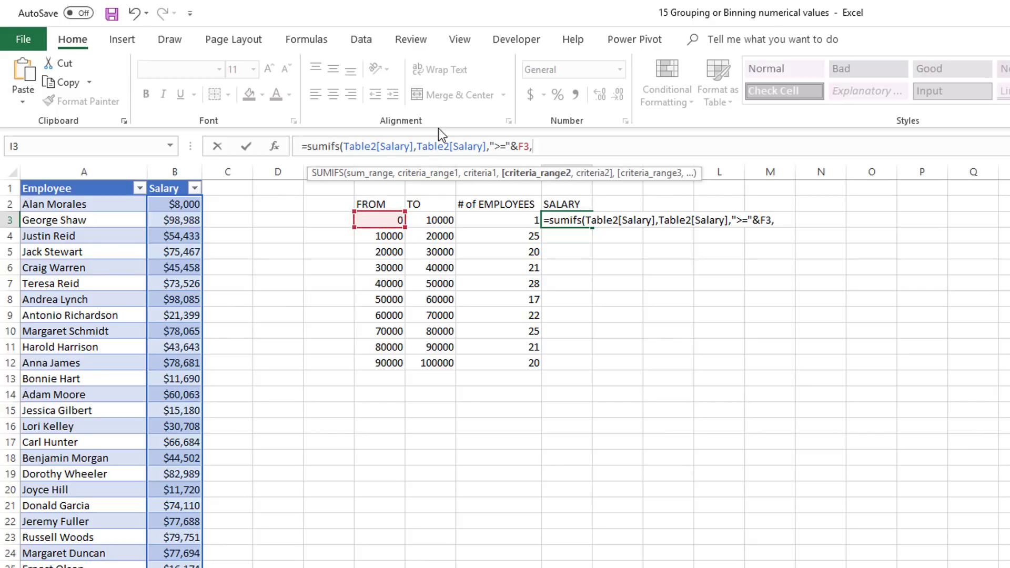
Duplicate the Table2[Salary],">="&F3 pair at the end of the SUMIFS formula as the second range and criterion, without the trailing comma.
left_click_drag(418, 146, 536, 144)
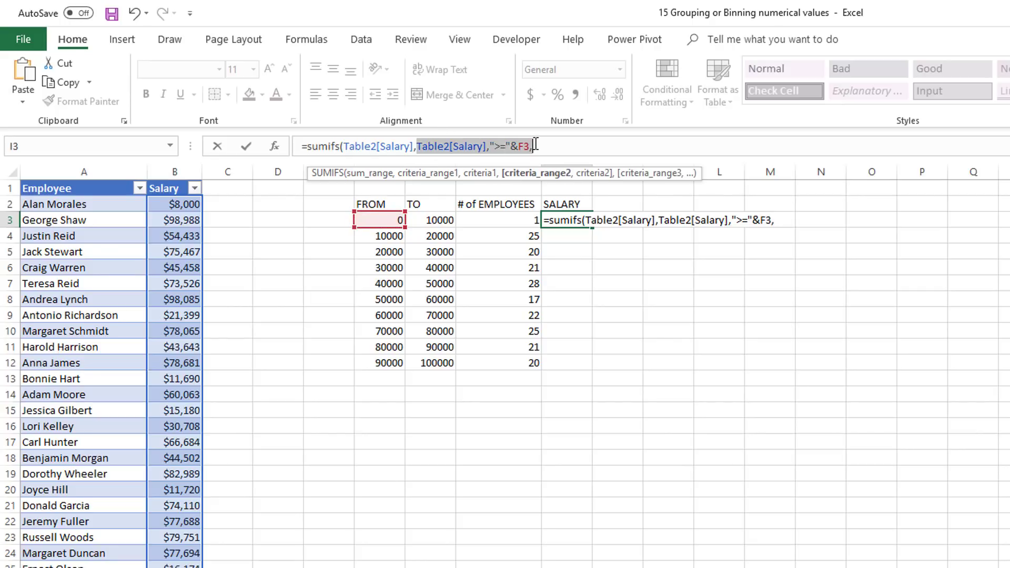
key("ctrl+c")
left_click(541, 145)
key("ctrl+v")
key("BackSpace")
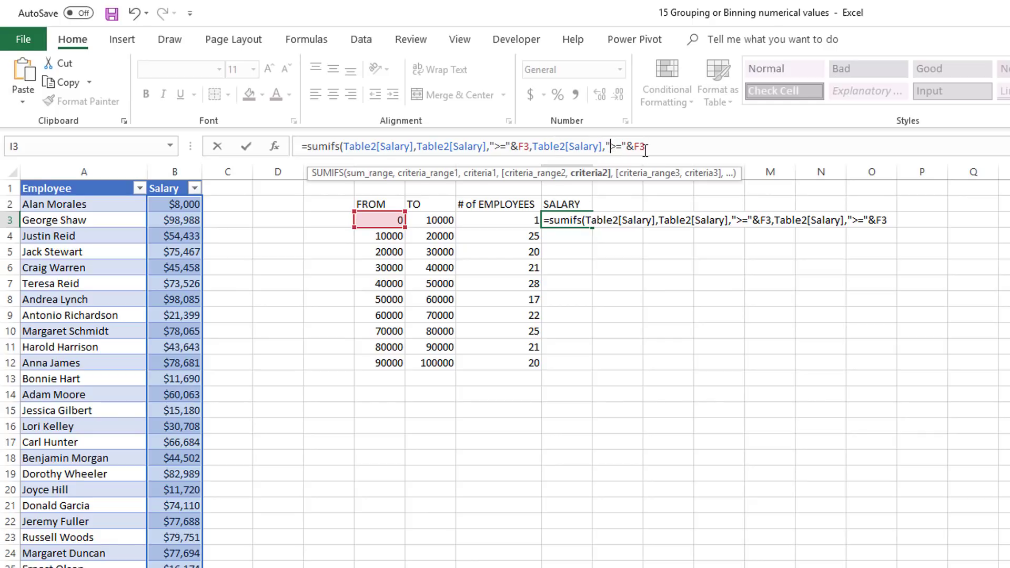
Change the second SUMIFS criterion to "<"&G3, close the parenthesis, and enter the formula in I3.
key("Left")
key("Left")
key("Left")
key("Left")
key("BackSpace")
key("BackSpace")
type("<")
key("Delete")
type("G")
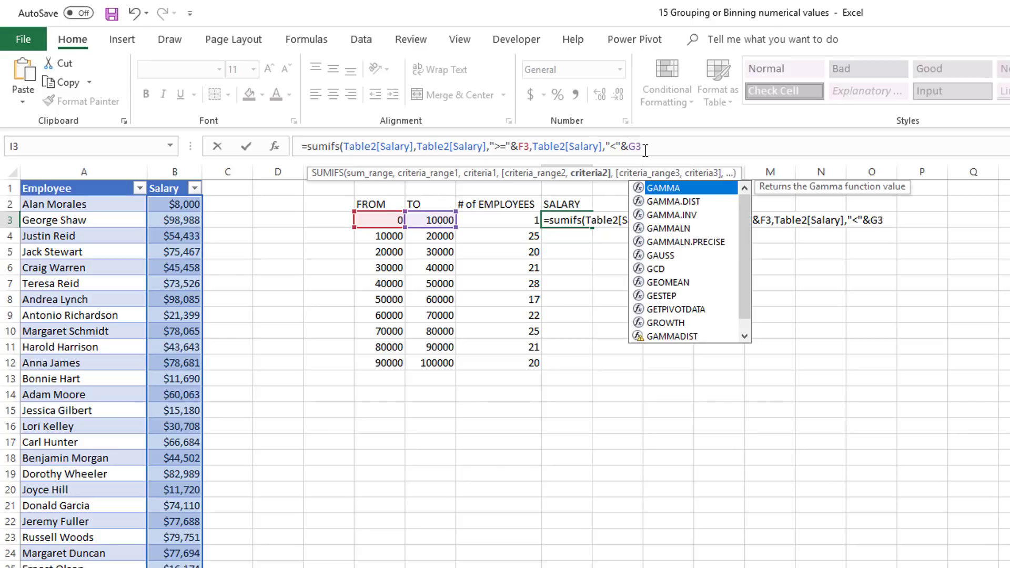
key("Right")
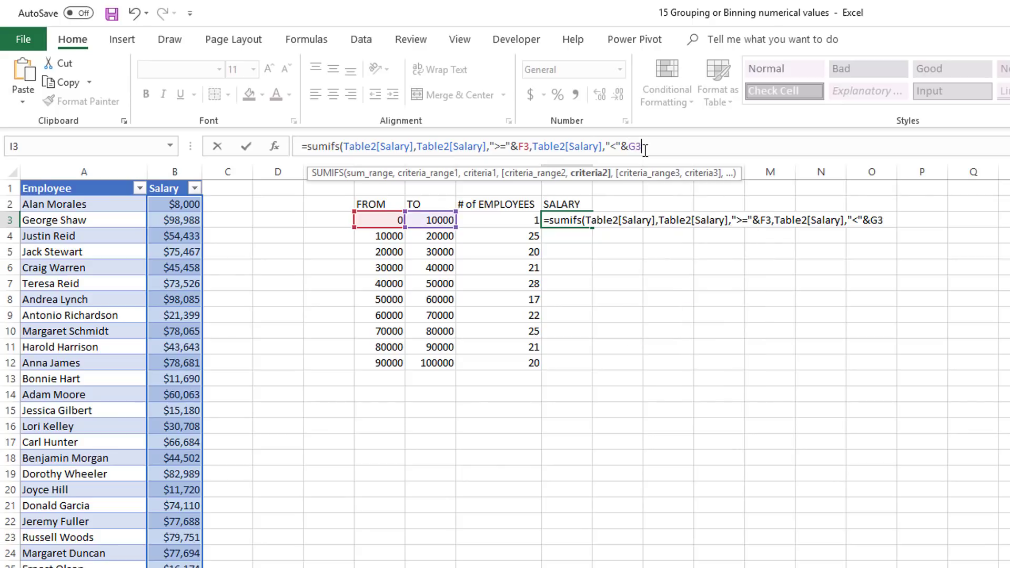
type(")")
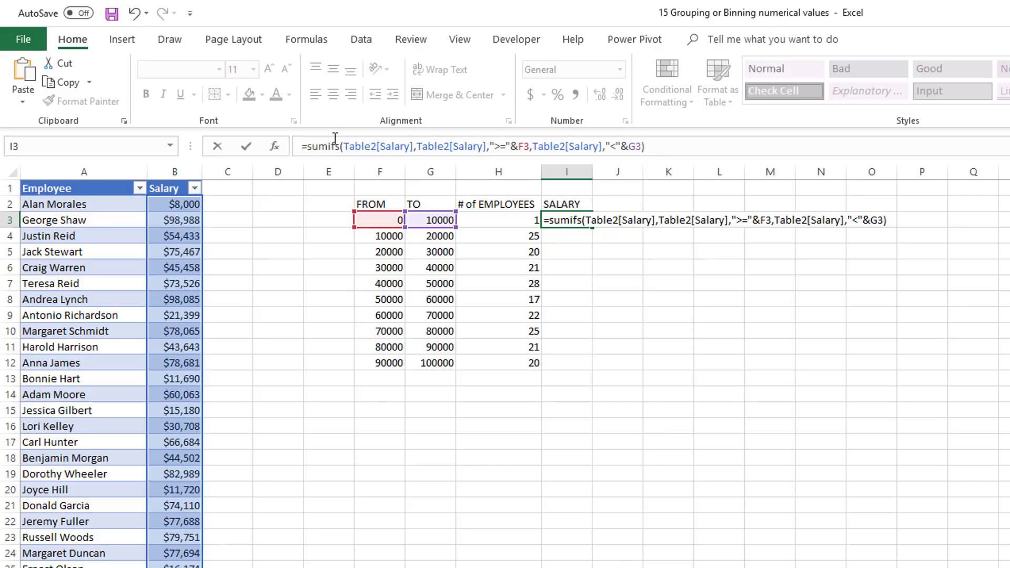
left_click_drag(343, 143, 396, 143)
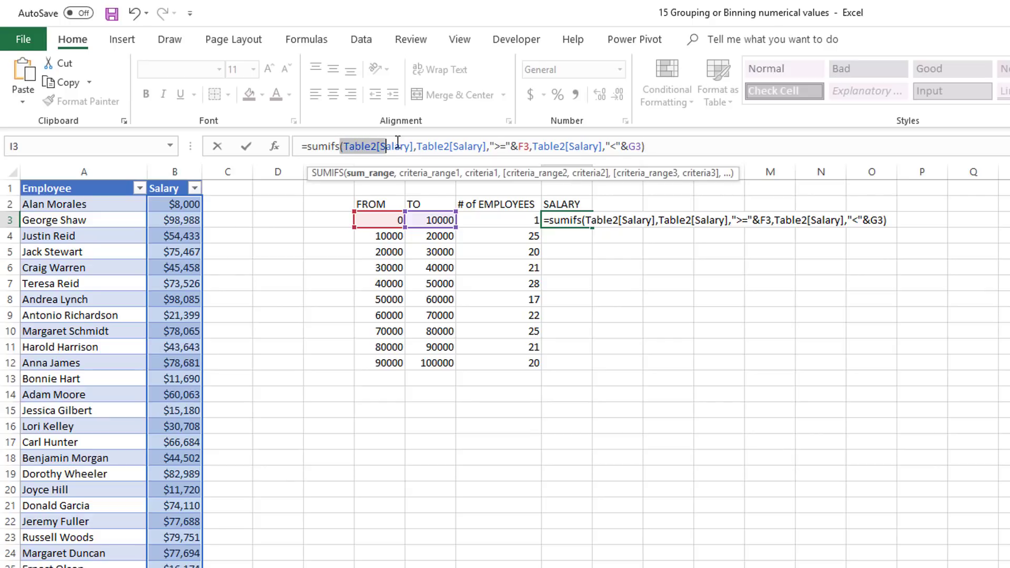
left_click(412, 143)
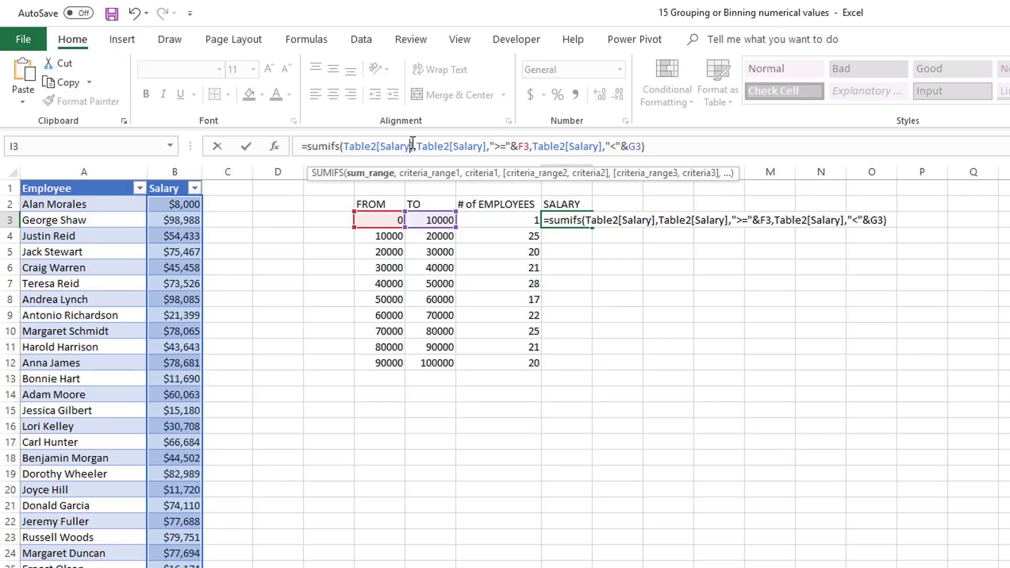
key("Return")
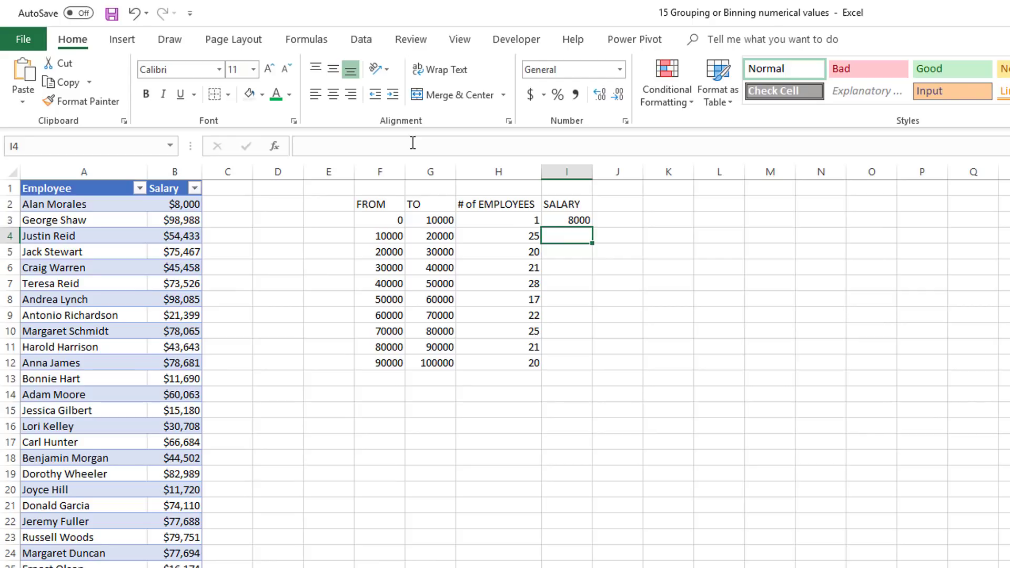
Fill the SUMIFS formula from I3 down the SALARY column to I12 and widen column I.
left_click(573, 221)
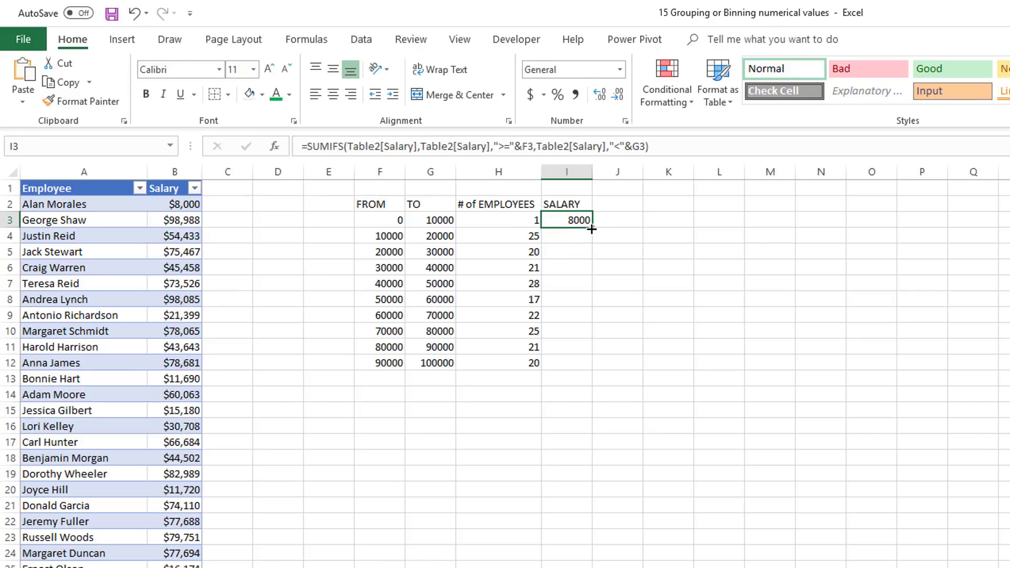
double_click(592, 229)
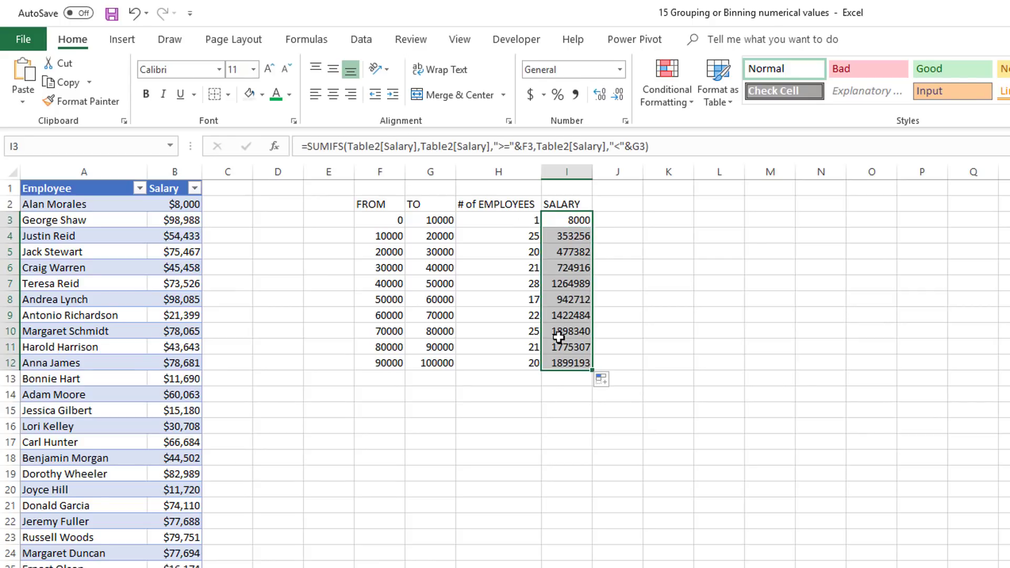
left_click_drag(593, 172, 625, 172)
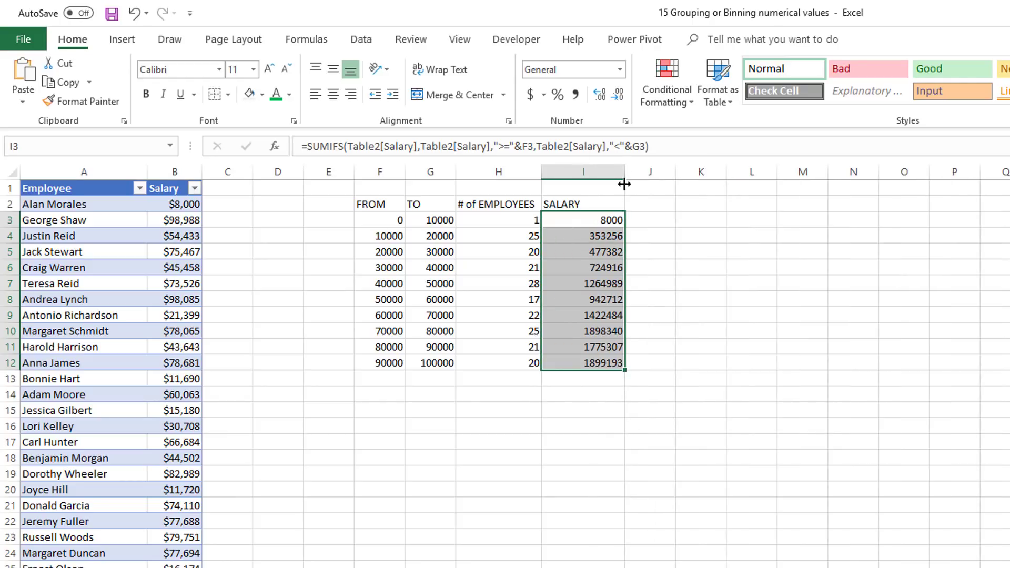
Apply orange solid fill data bars to the # of EMPLOYEES values in H3:H12 and widen column H.
left_click_drag(514, 220, 513, 357)
left_click(654, 100)
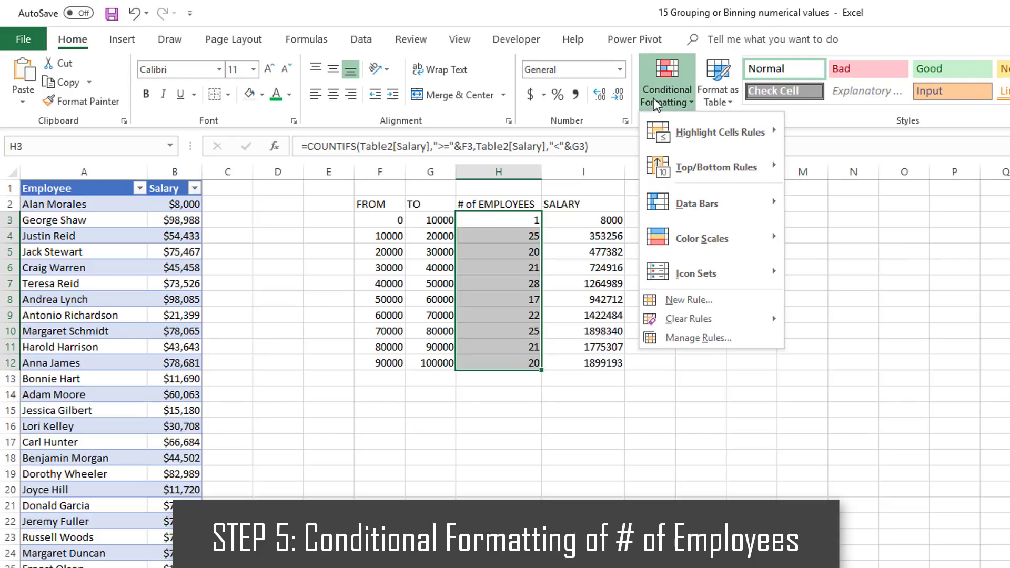
mouse_move(699, 197)
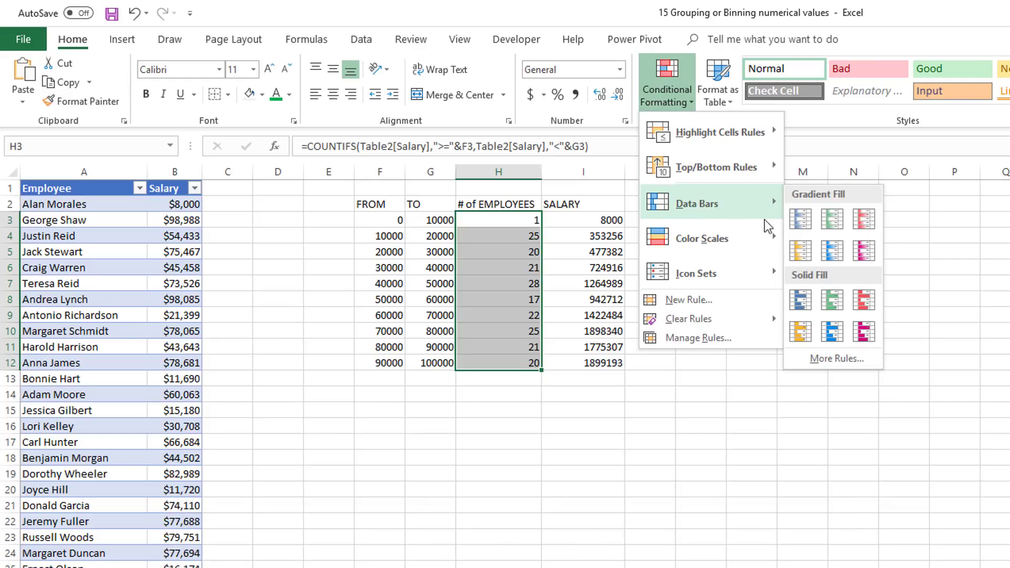
left_click(801, 331)
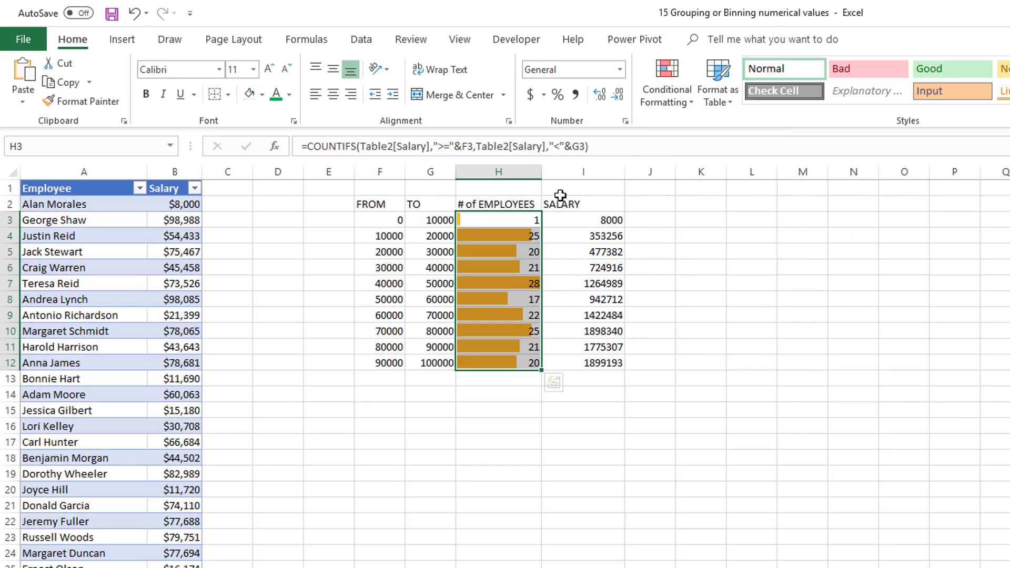
left_click_drag(541, 174, 576, 174)
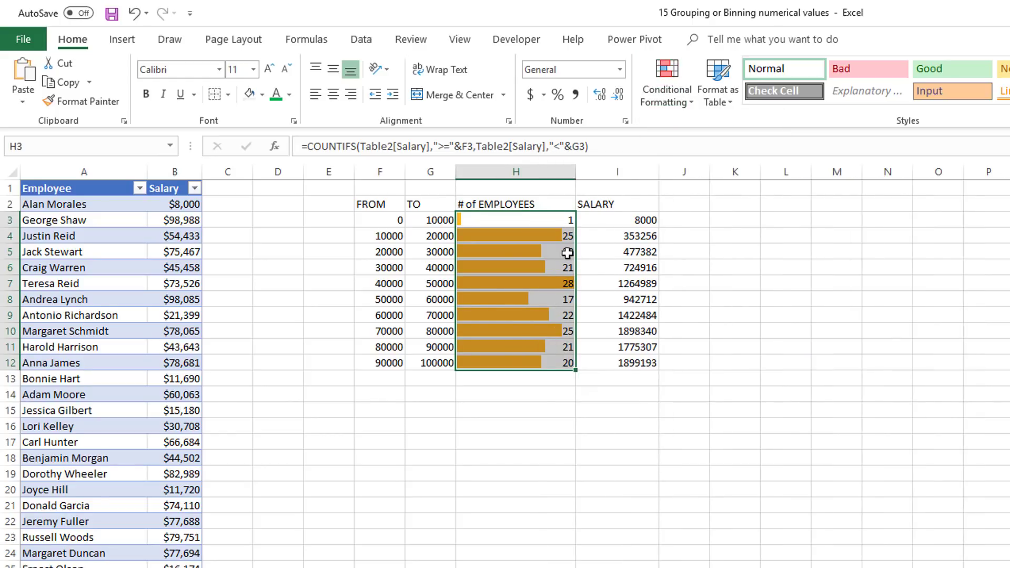
left_click(551, 414)
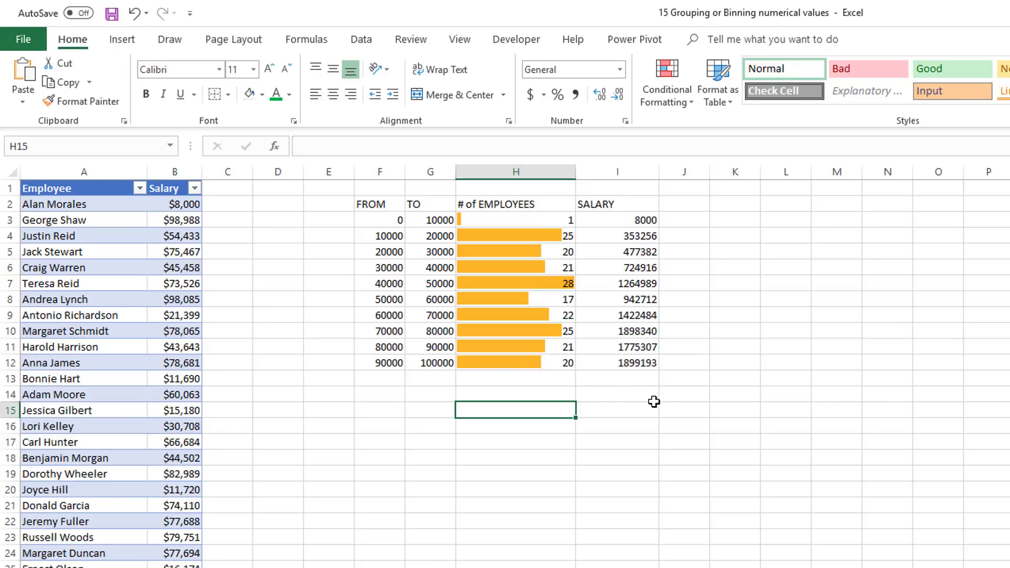
Apply green solid fill data bars to the SALARY values in I3:I12 and widen column I.
left_click_drag(645, 221, 639, 363)
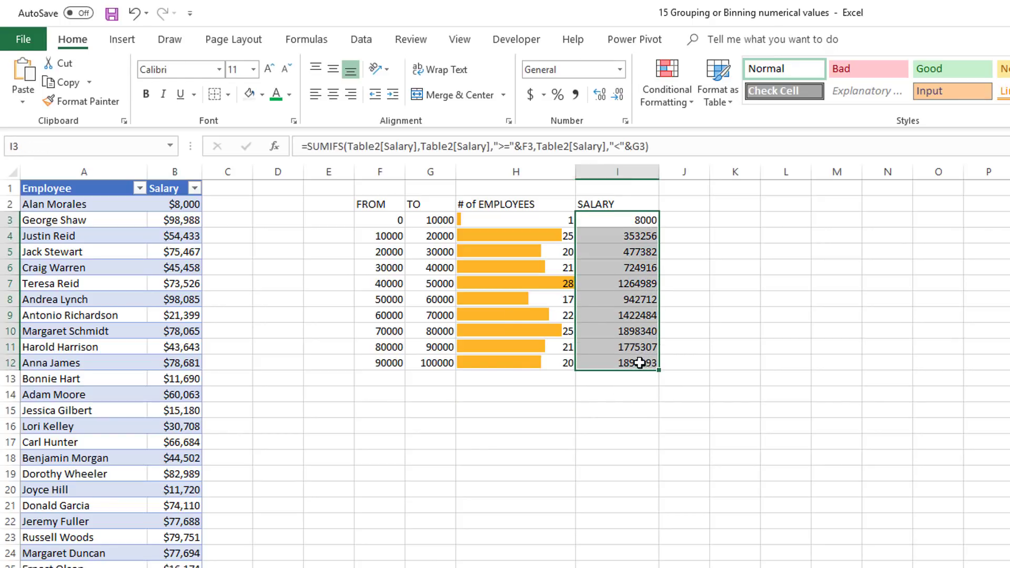
left_click(669, 96)
mouse_move(688, 192)
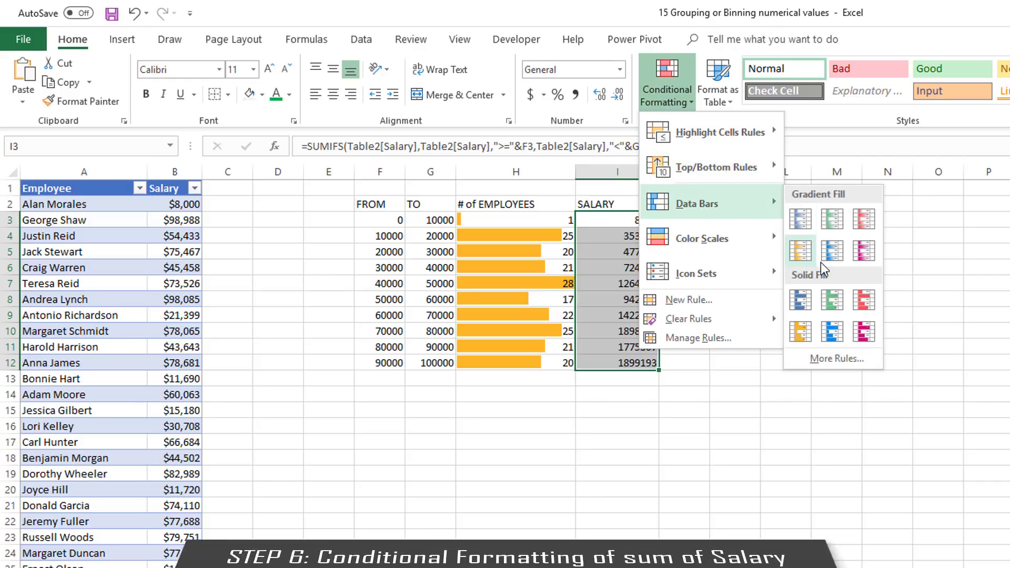
left_click(835, 296)
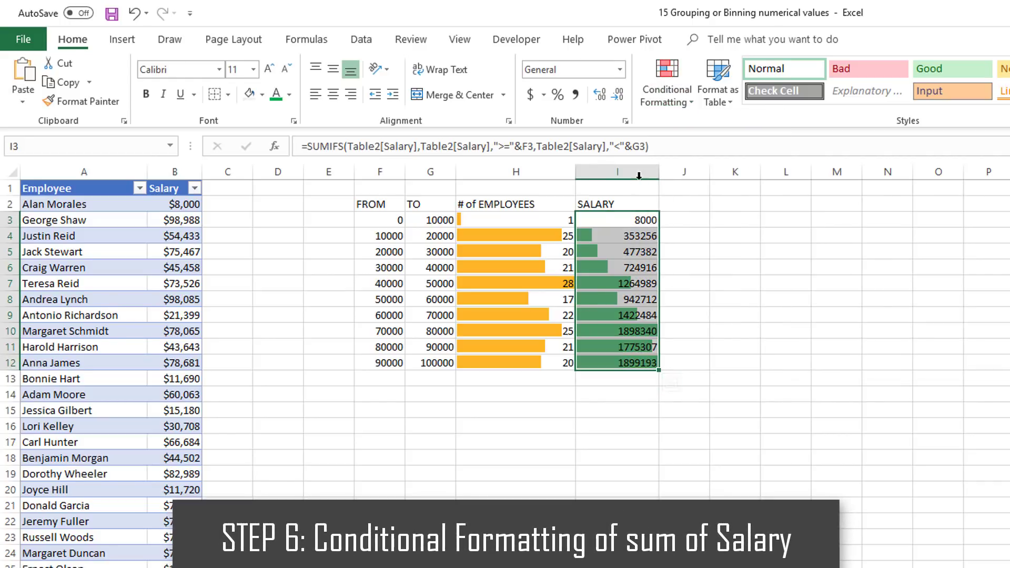
left_click_drag(659, 172, 710, 172)
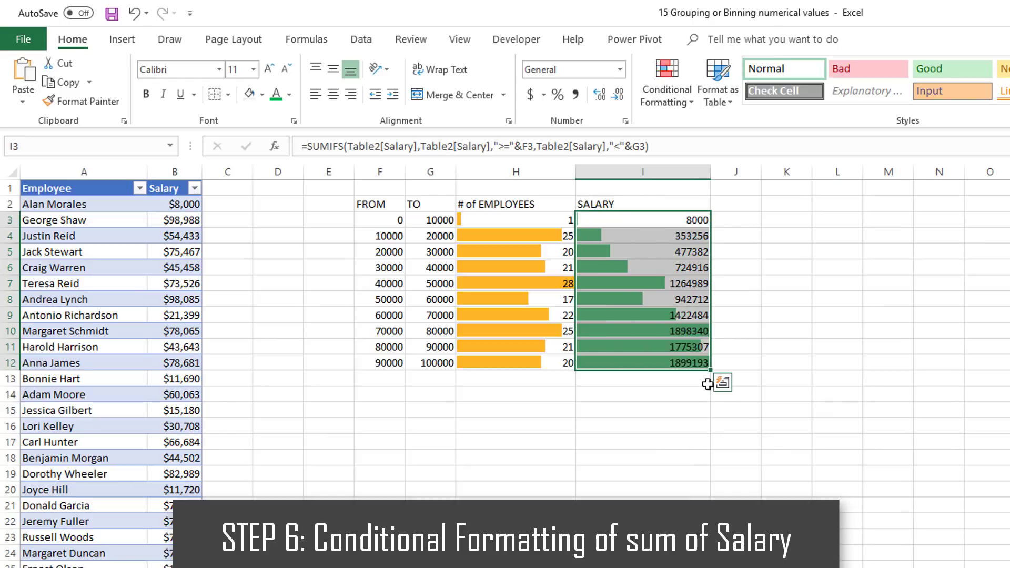
left_click(675, 416)
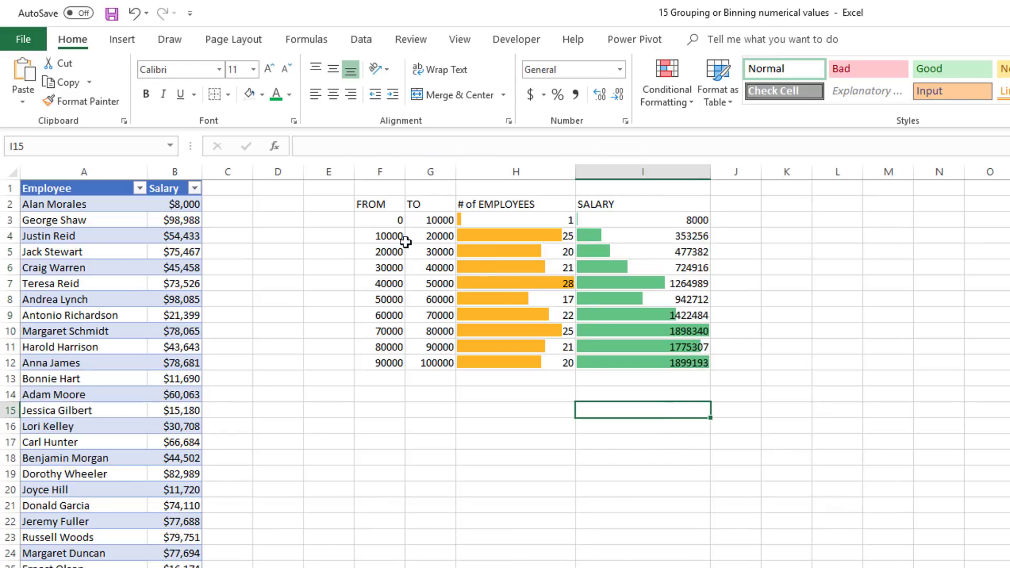
Enter a SUM formula in H14 that totals the employee counts in H3:H12.
left_click(542, 395)
type("=sum(")
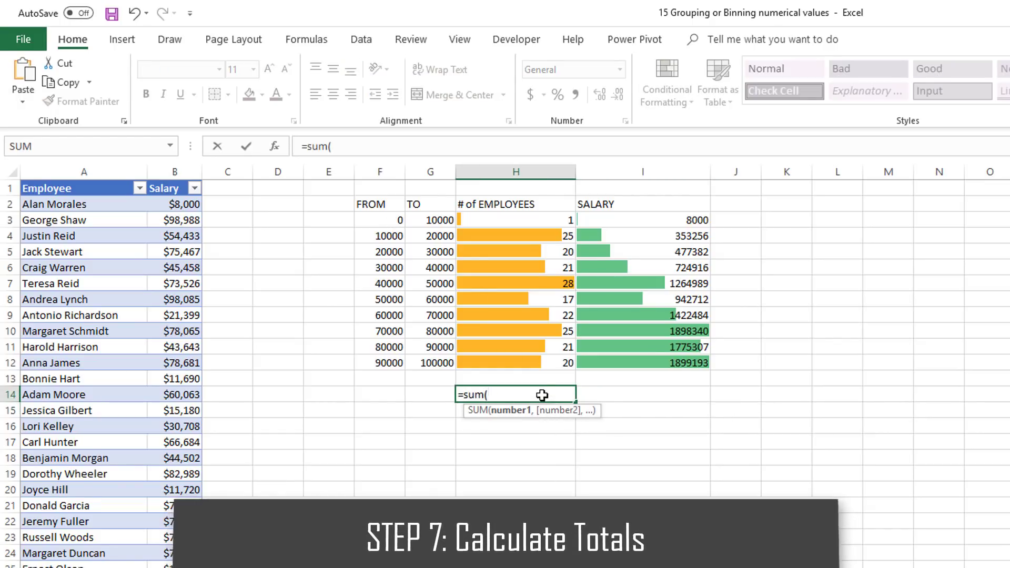
key("Up")
key("Up")
key("ctrl+shift+Up")
key("shift+Down")
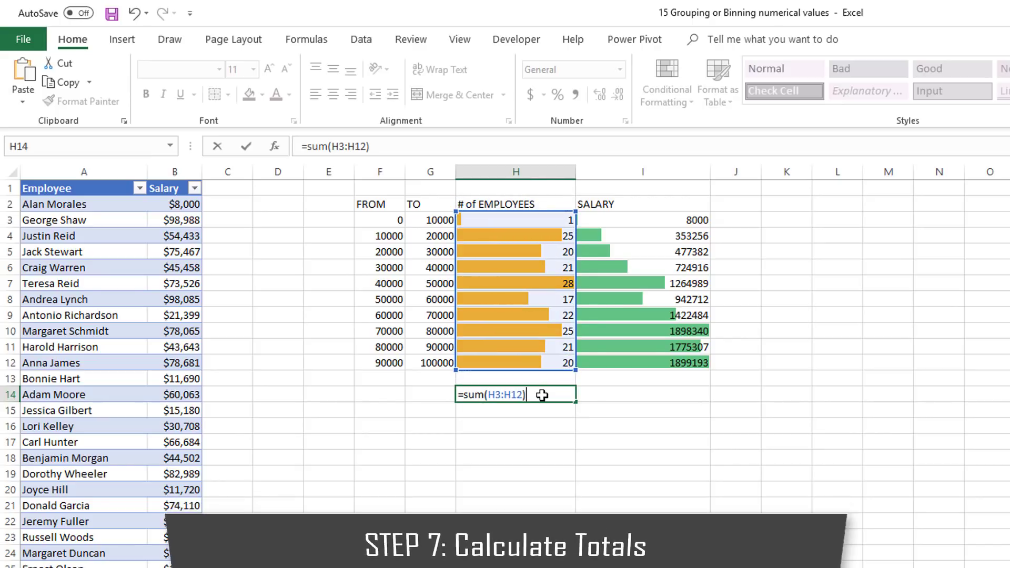
key("Return")
Enter a SUM formula in I14 that totals the salaries in I3:I12.
left_click(542, 394)
key("Right")
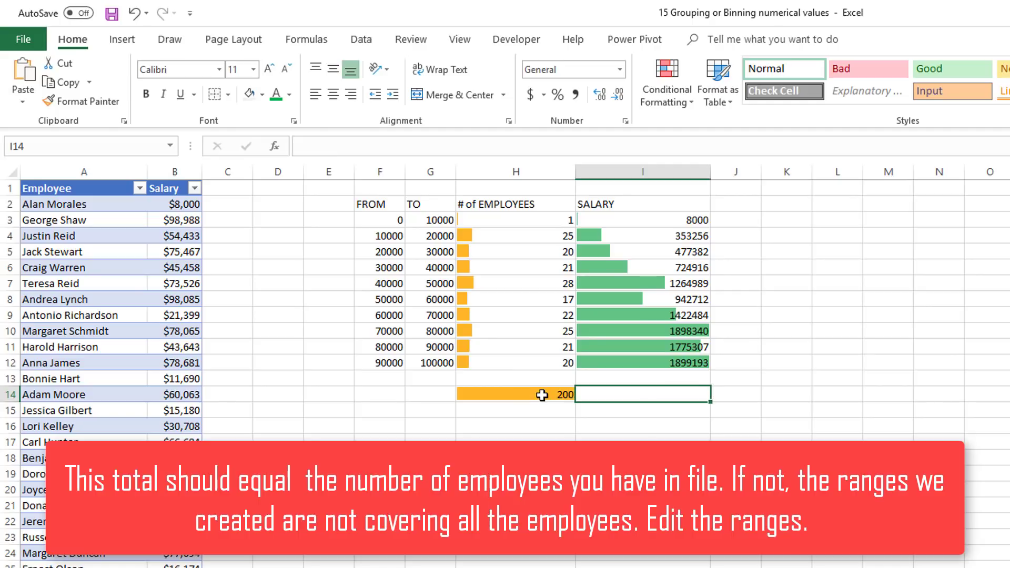
type("=sum(")
key("Up")
key("Up")
key("ctrl+shift+Up")
key("ctrl+Return")
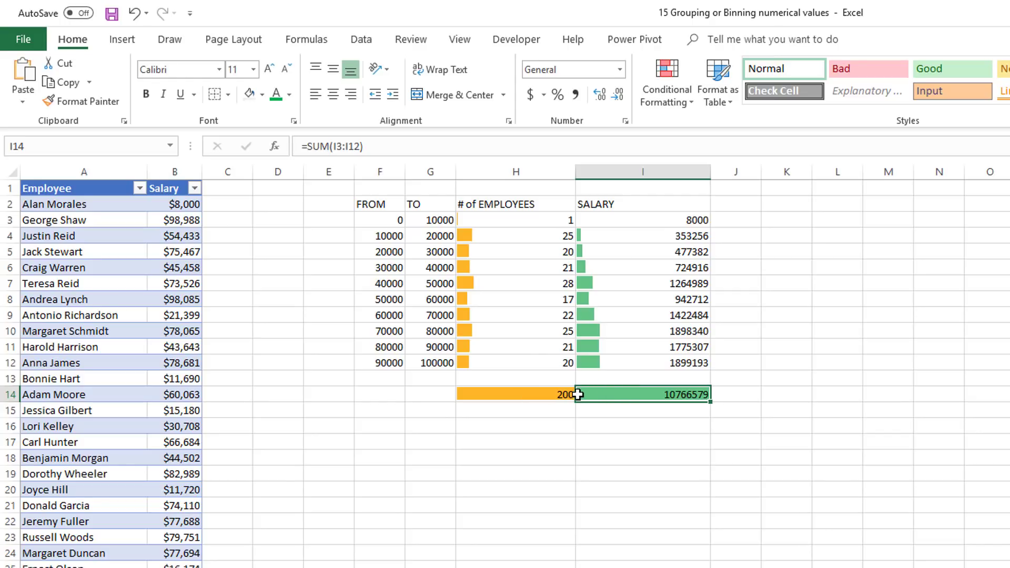
Clear the conditional formatting rules from the two total cells H14:I14 only.
left_click(555, 394)
right_click(555, 393)
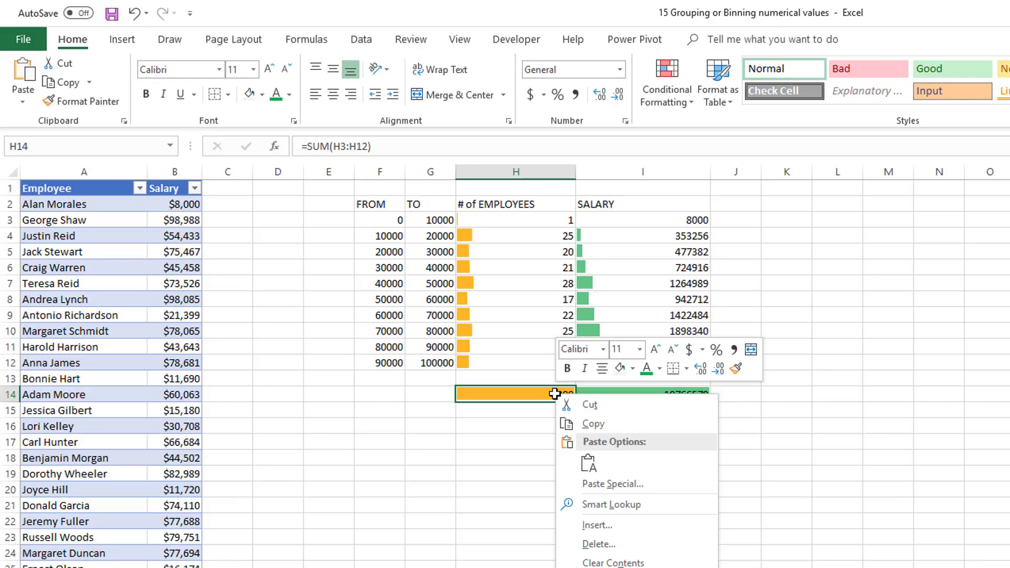
left_click(548, 394)
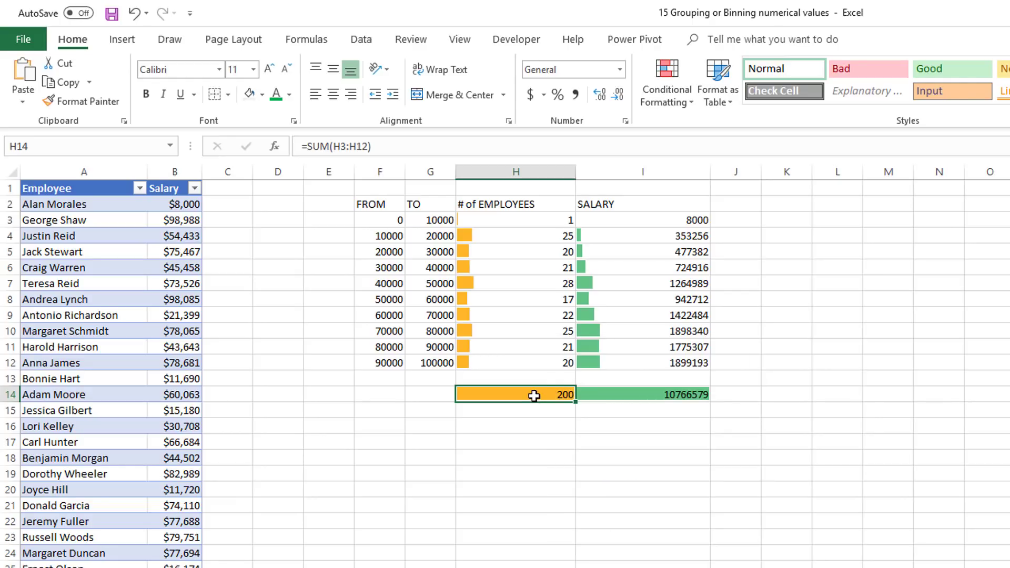
left_click(655, 94)
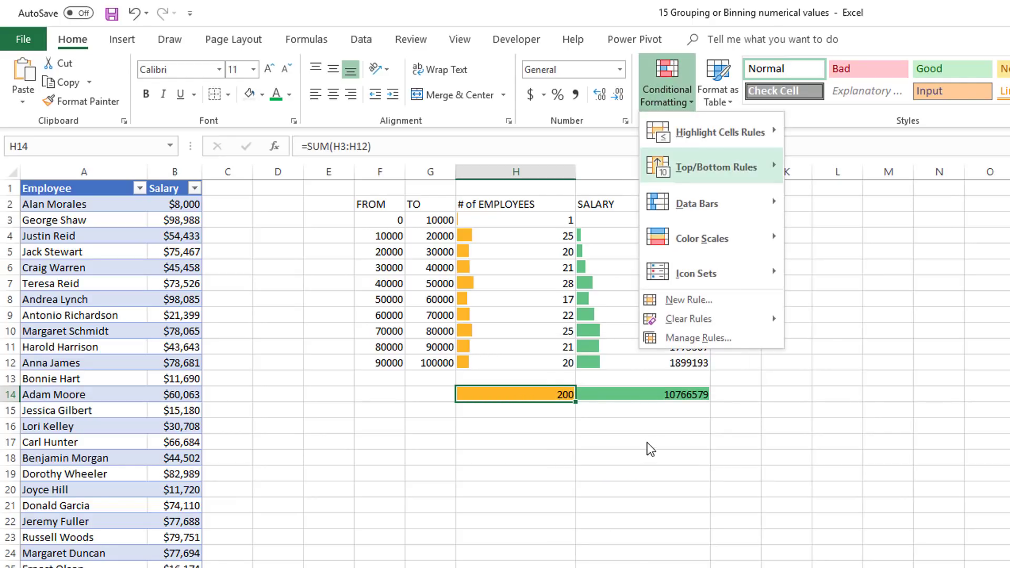
left_click(644, 414)
left_click(638, 396, "shift")
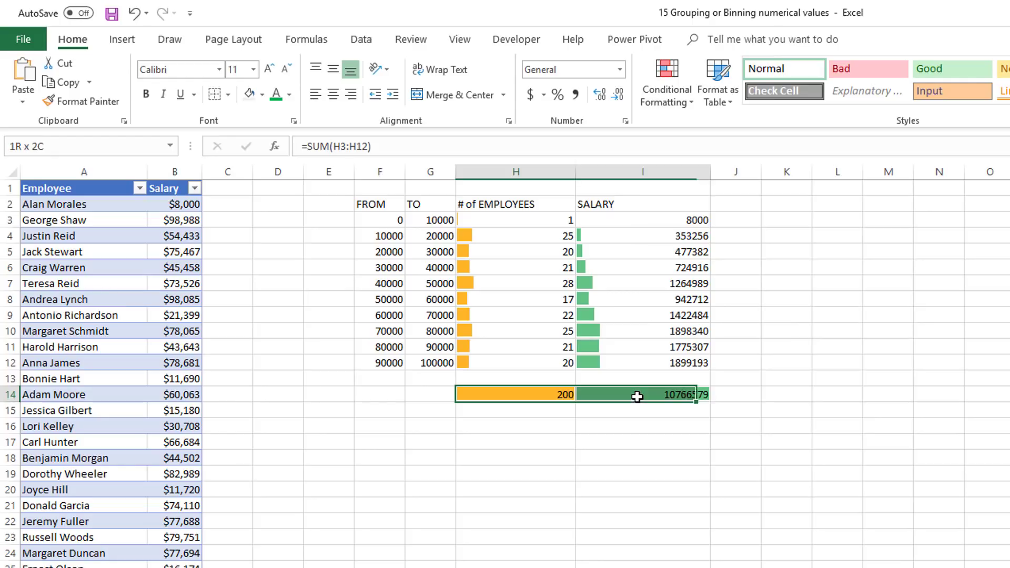
left_click(668, 95)
mouse_move(712, 319)
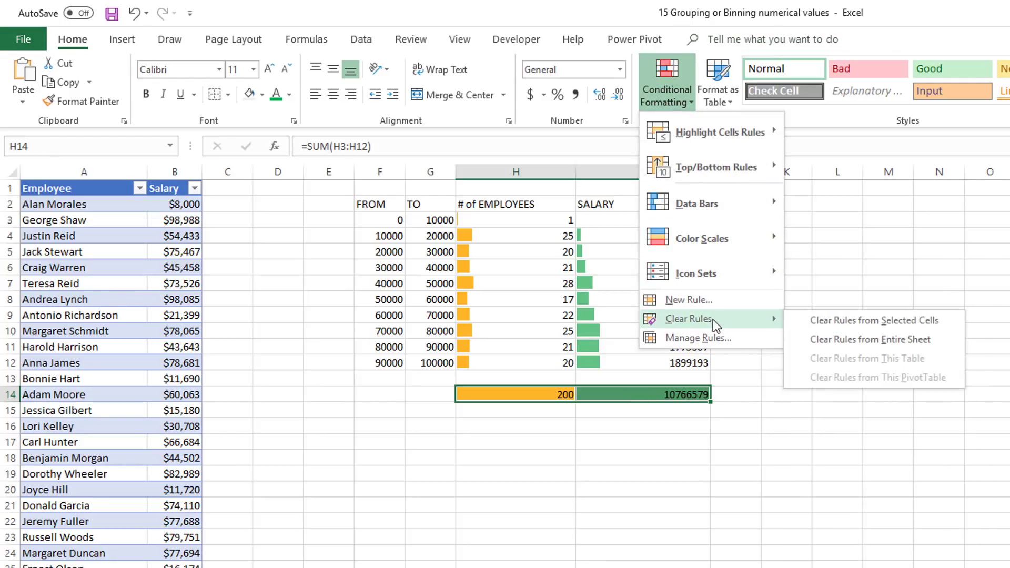
left_click(870, 323)
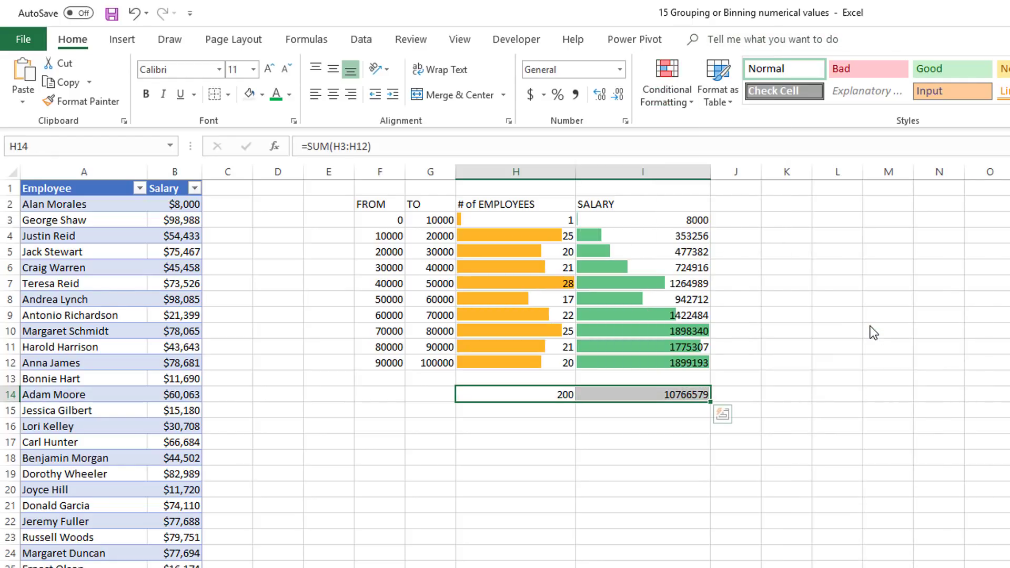
left_click(811, 354)
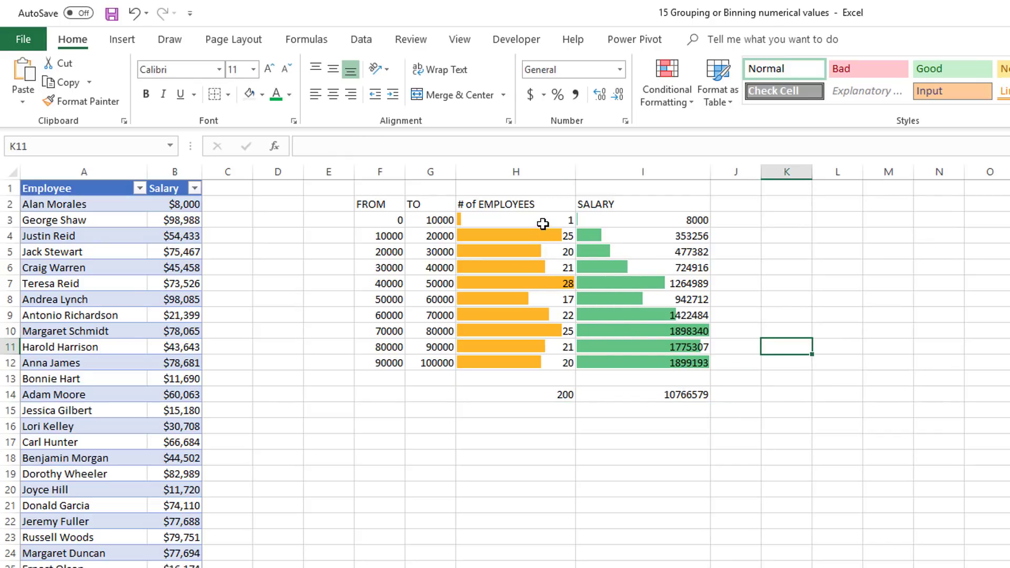
left_click_drag(542, 218, 526, 360)
left_click_drag(640, 220, 642, 366)
left_click_drag(518, 396, 605, 397)
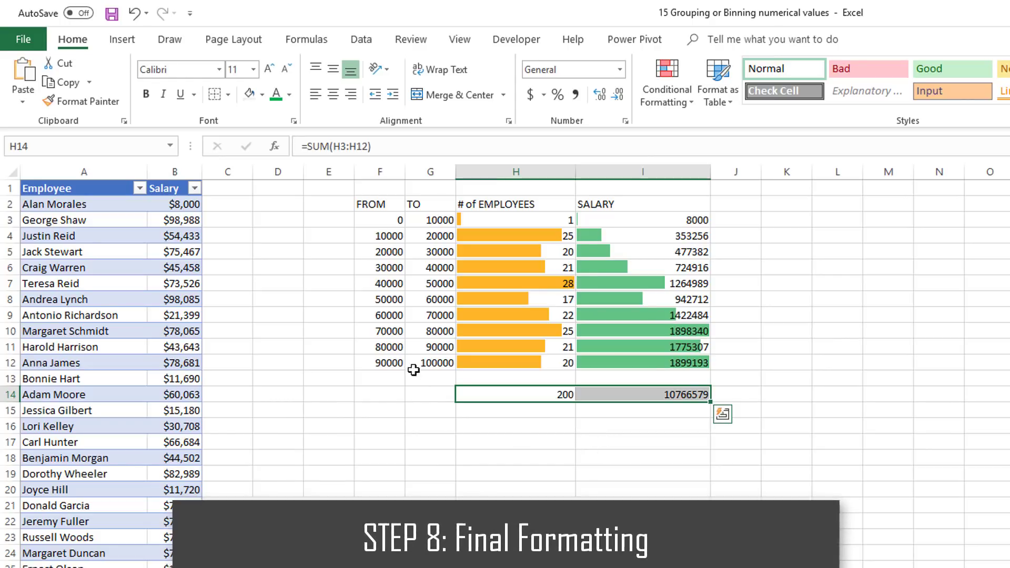
Turn off the gridlines on the worksheet.
left_click(460, 41)
left_click(209, 96)
left_click(705, 425)
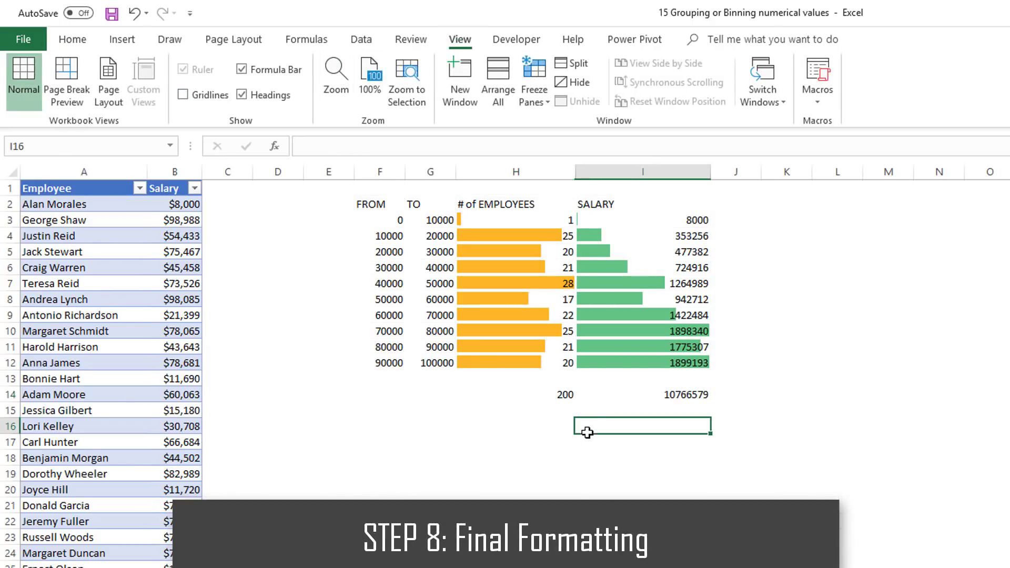
Format the ranges F3:G12 and I3:I12 and the total in I14 as Currency with no decimal places.
left_click(390, 206)
left_click_drag(508, 204, 591, 208)
left_click_drag(396, 218, 413, 362)
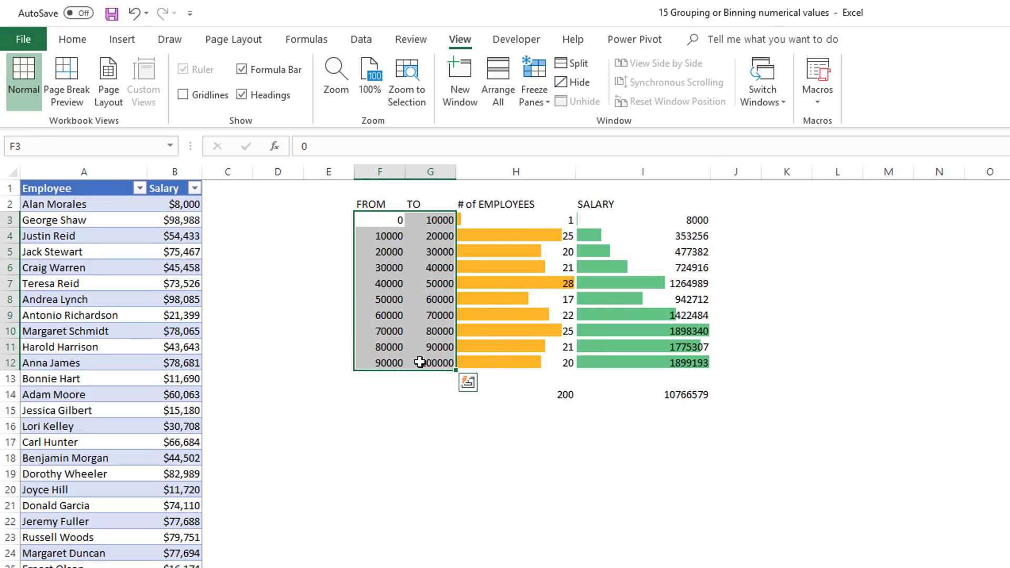
left_click_drag(673, 220, 676, 364)
left_click(677, 389)
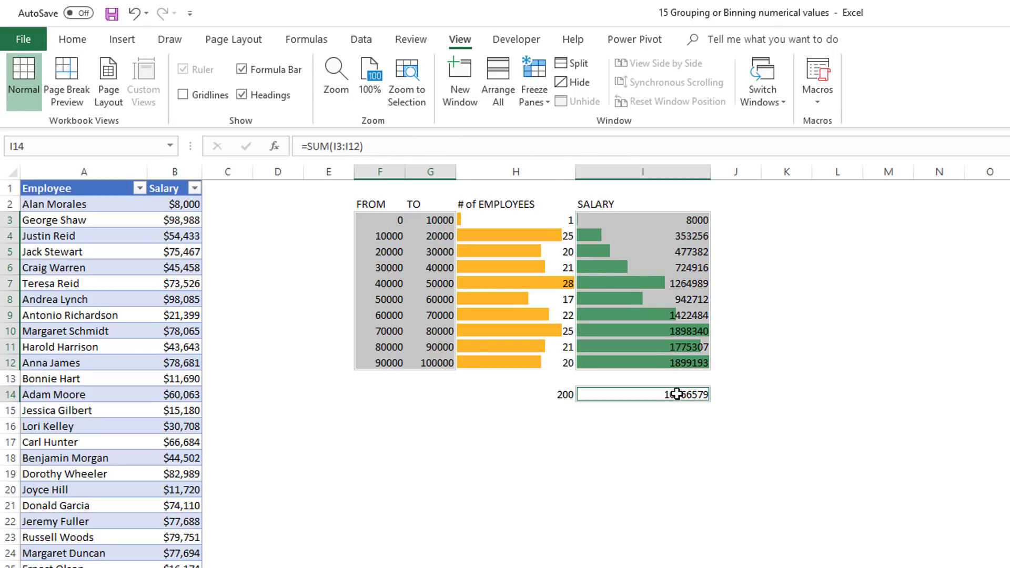
left_click(99, 41)
left_click(619, 68)
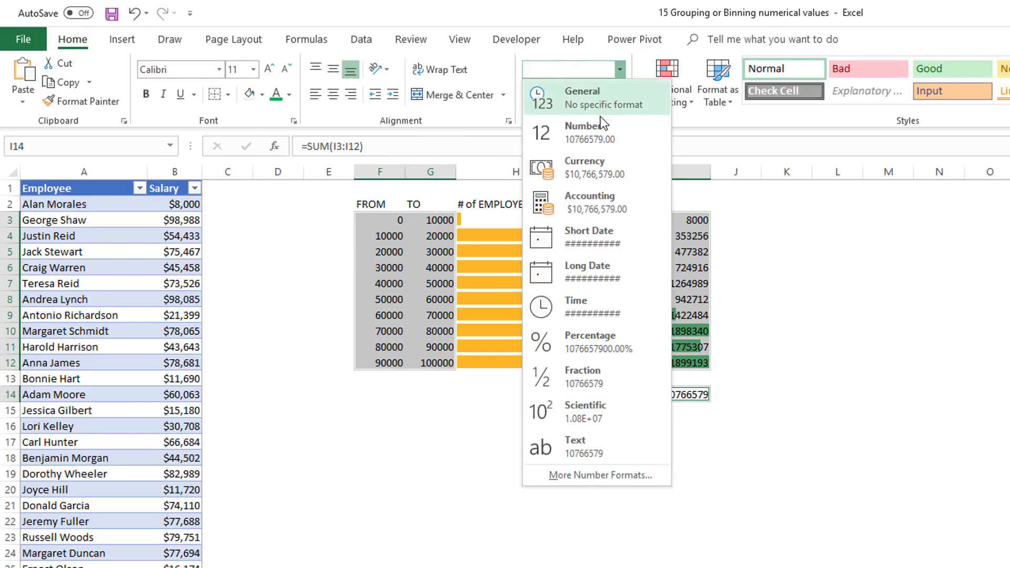
left_click(584, 167)
left_click(619, 94)
left_click(618, 95)
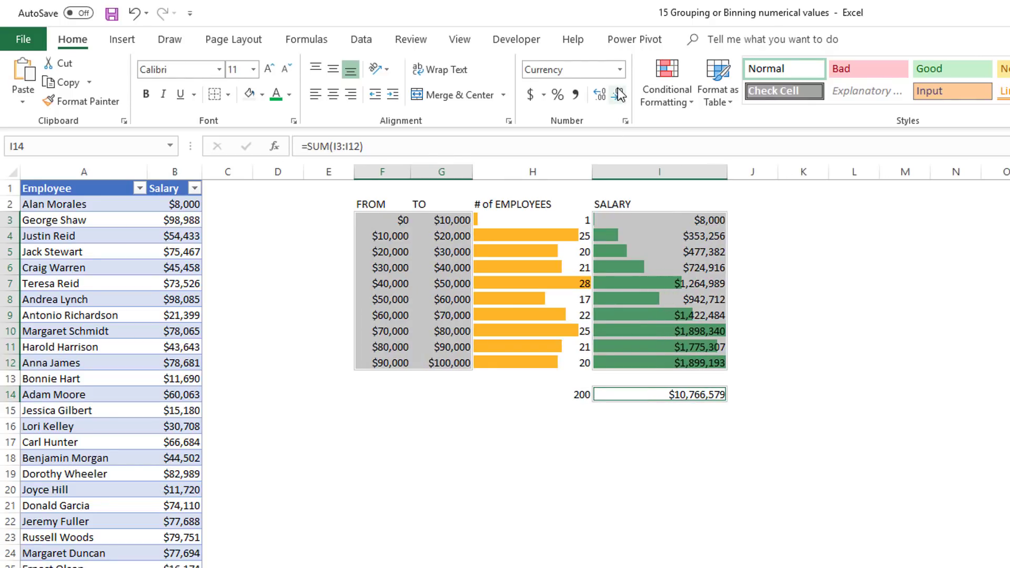
left_click(672, 439)
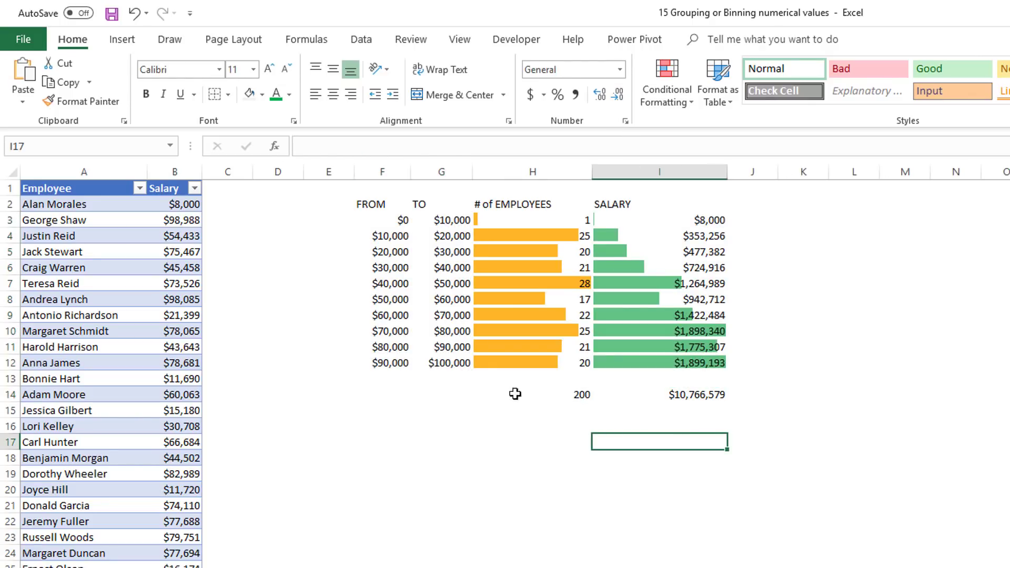
Make the headings in F2:I2 bold and centre them.
left_click_drag(377, 204, 671, 204)
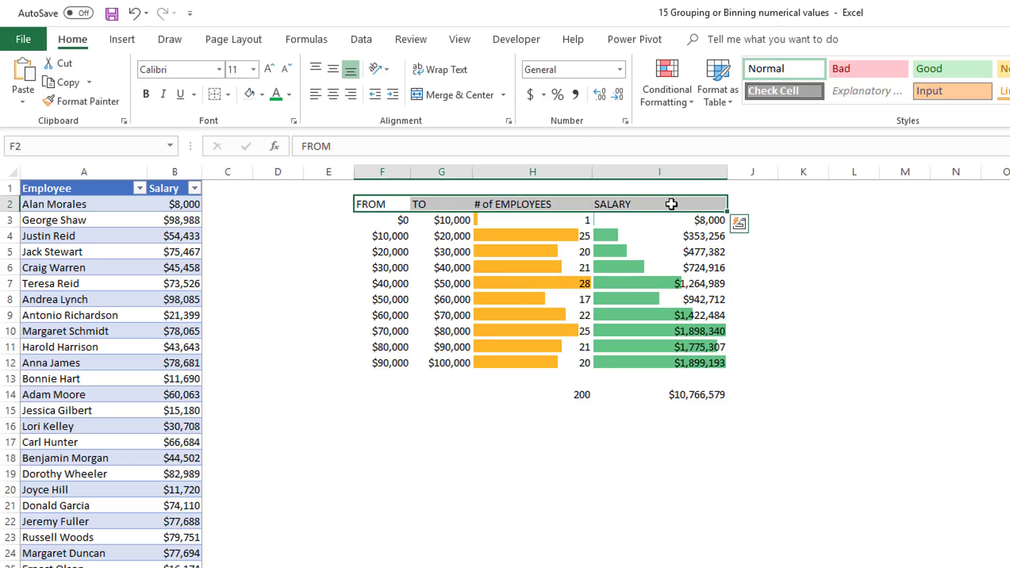
key("ctrl+b")
left_click(333, 95)
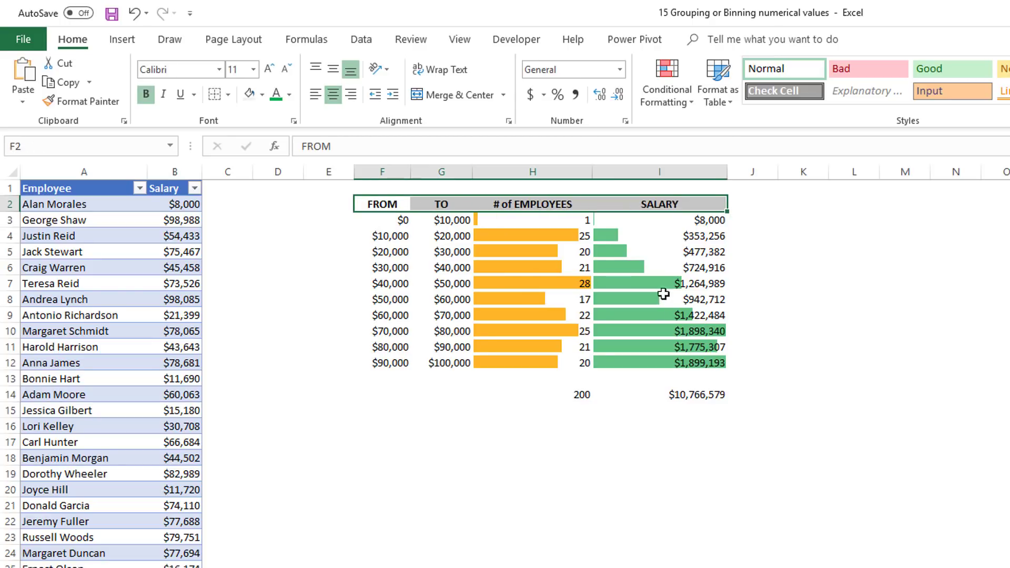
left_click(684, 440)
Fill the total cells H14 and I14 with light gray.
left_click(584, 396)
left_click(655, 396, "ctrl")
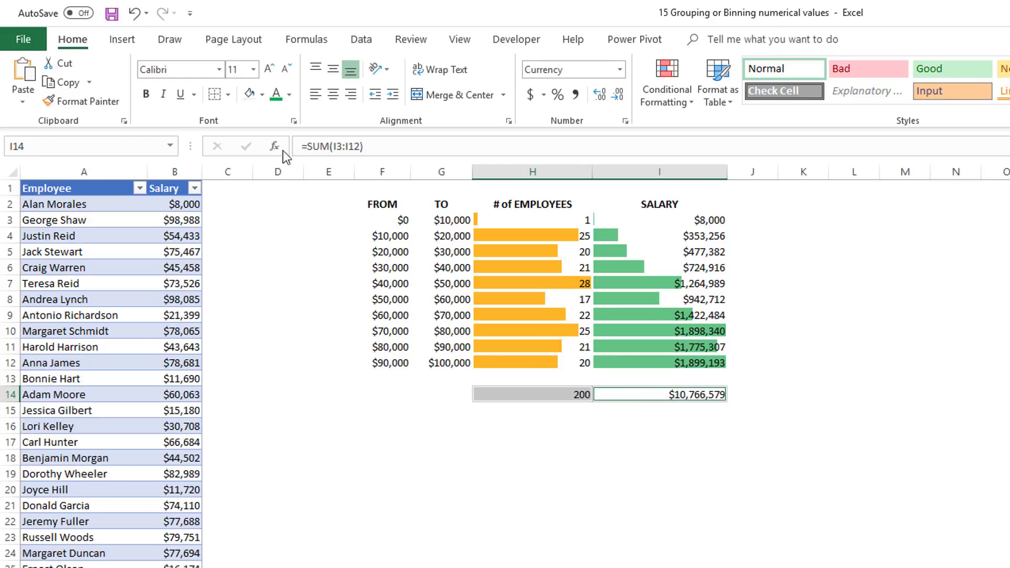
left_click(253, 100)
left_click(547, 440)
Make the salary total in I14 green and bold.
left_click(580, 397)
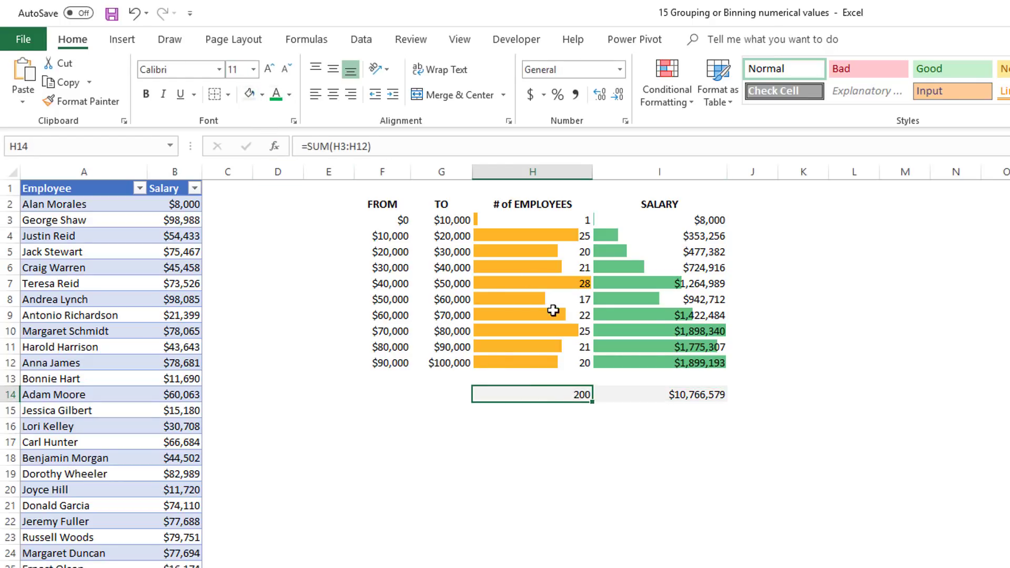
left_click(618, 395)
left_click(276, 95)
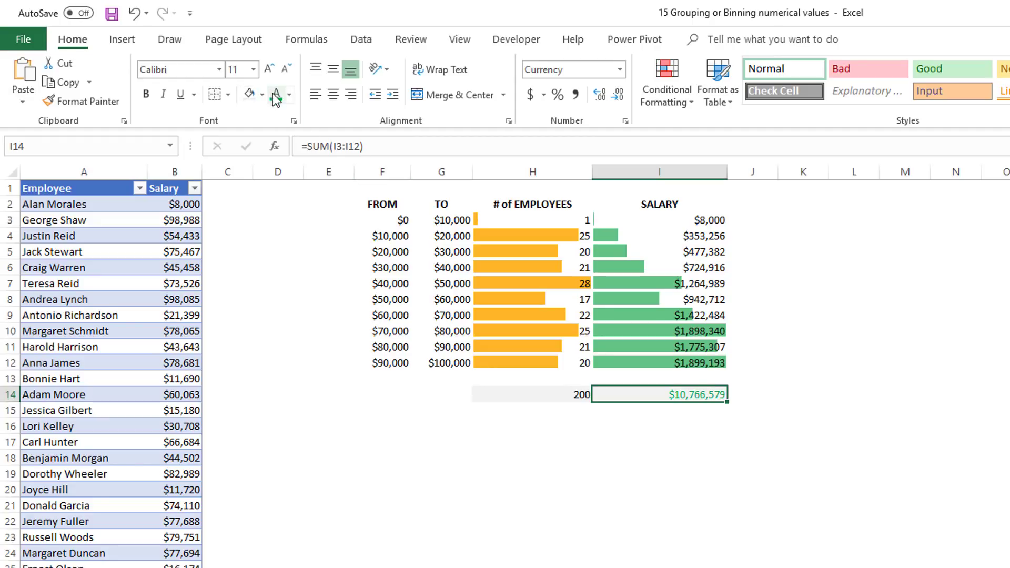
left_click(146, 94)
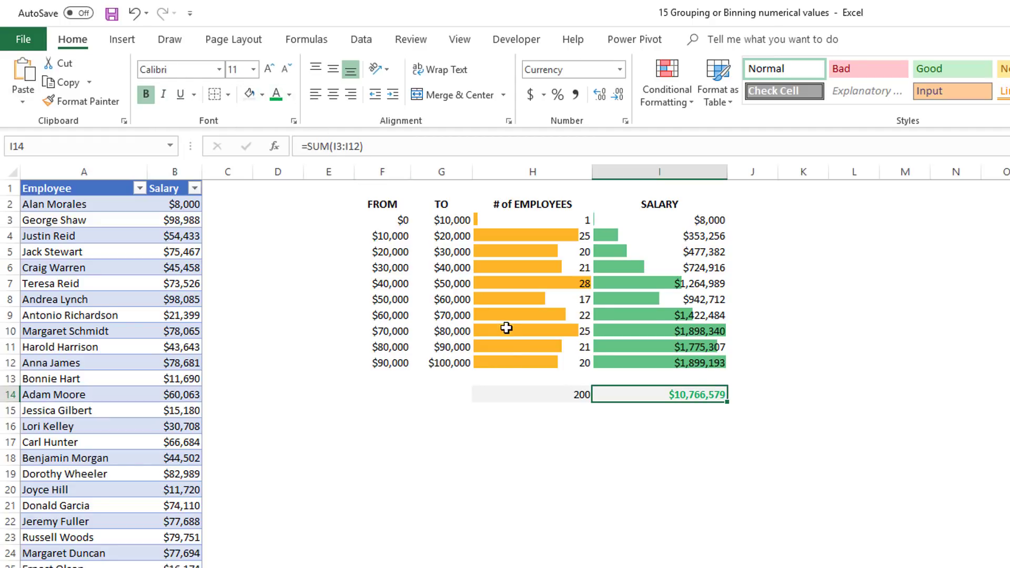
Make the employee total in H14 orange and bold.
left_click(509, 395)
left_click(289, 95)
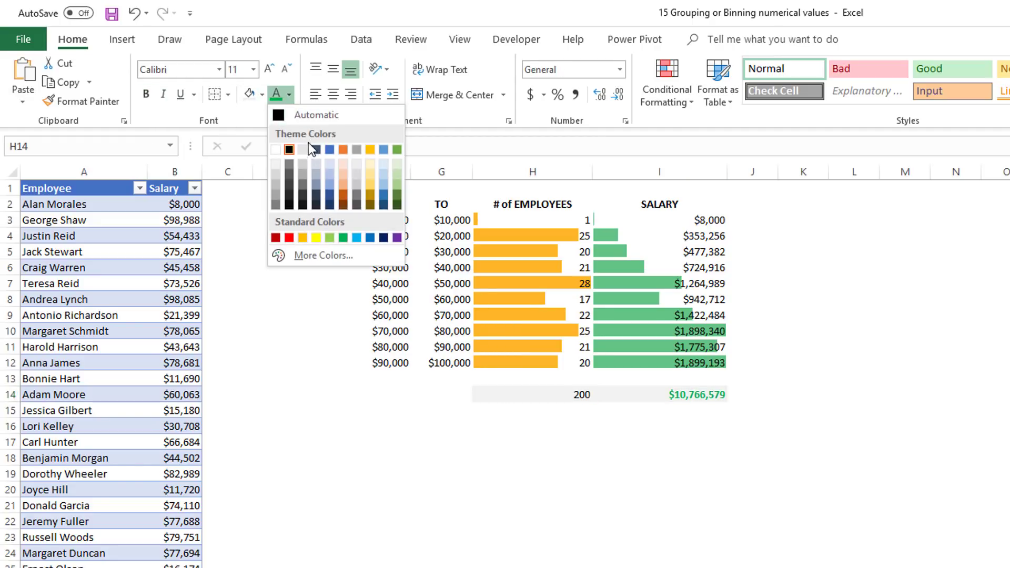
left_click(302, 237)
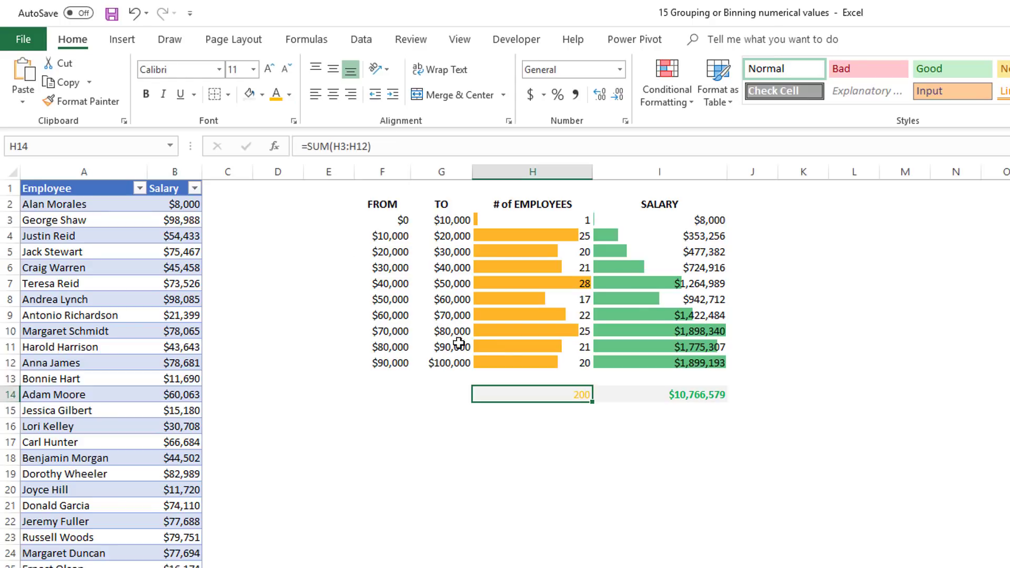
left_click(616, 446)
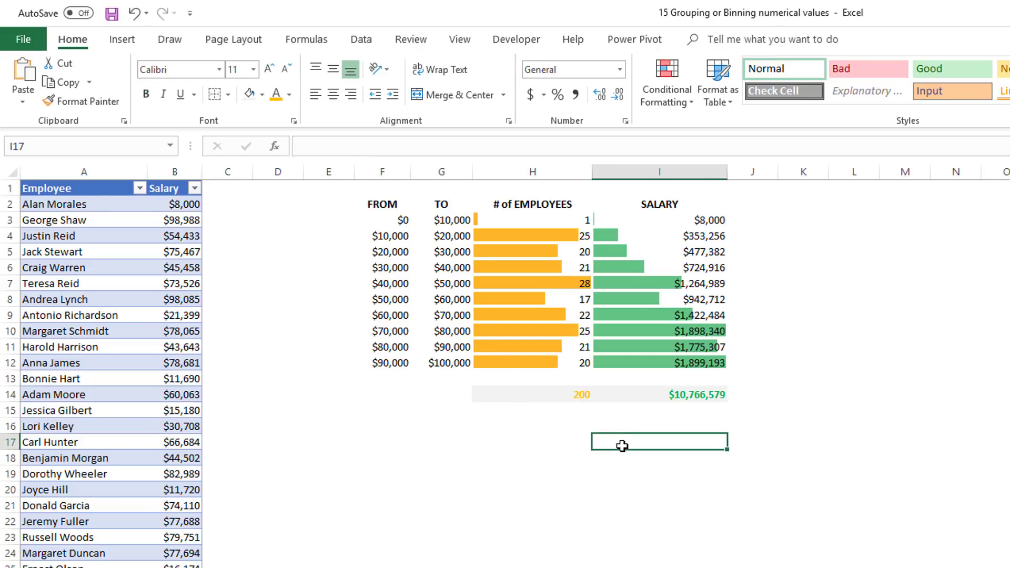
Review the finished summary, examining the formulas in H3 and I3 and the totals in H14 and I14.
scroll(588, 405, "up", 3)
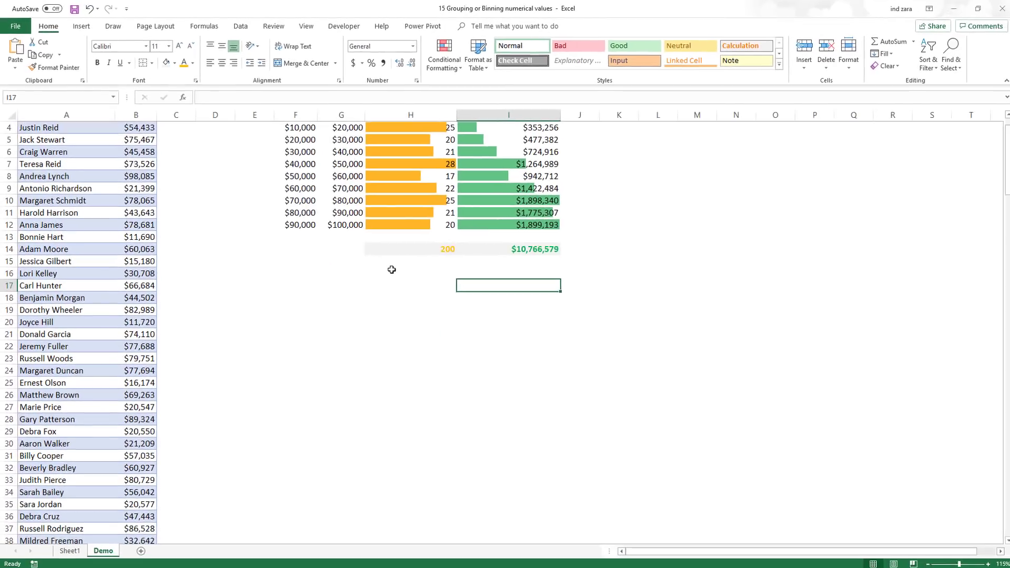
scroll(588, 406, "up", 2)
scroll(390, 269, "up", 1)
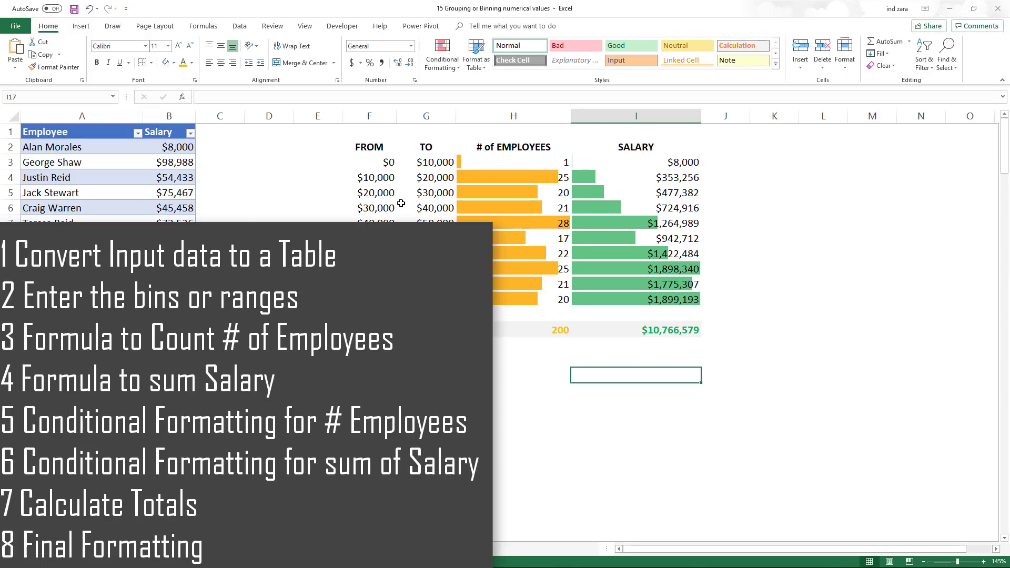
left_click(511, 162)
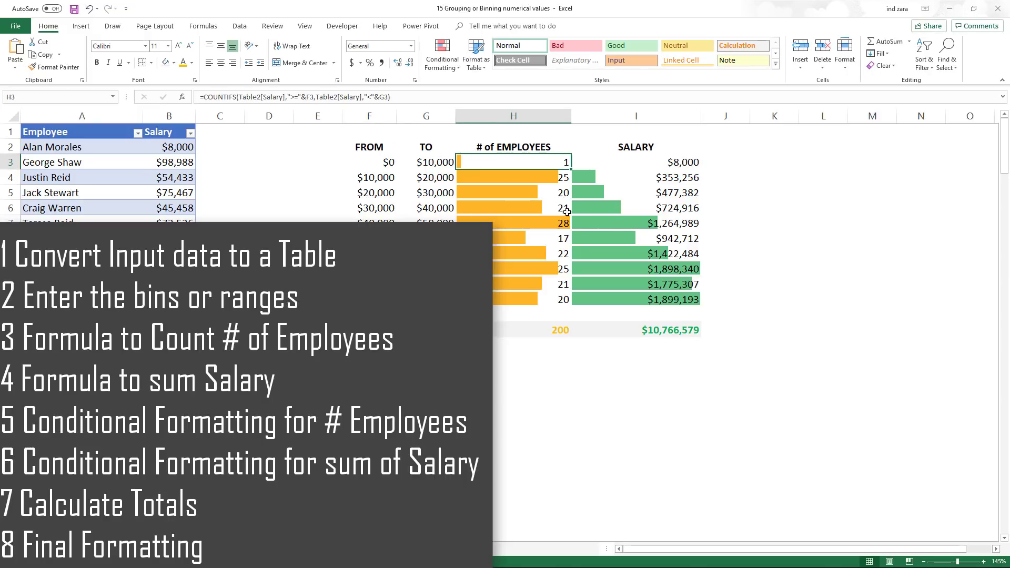
left_click(580, 165)
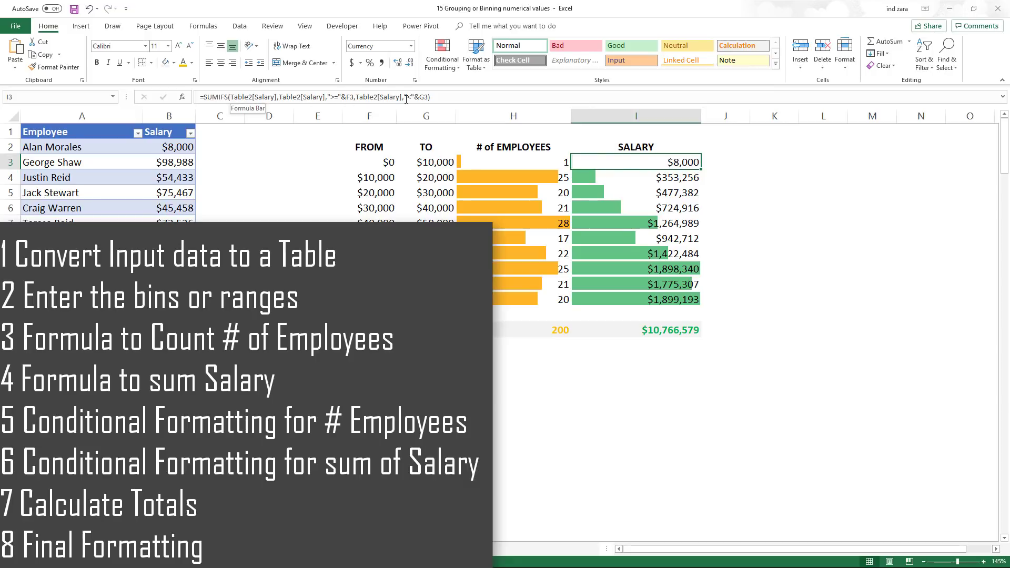
left_click(538, 335)
left_click(616, 332)
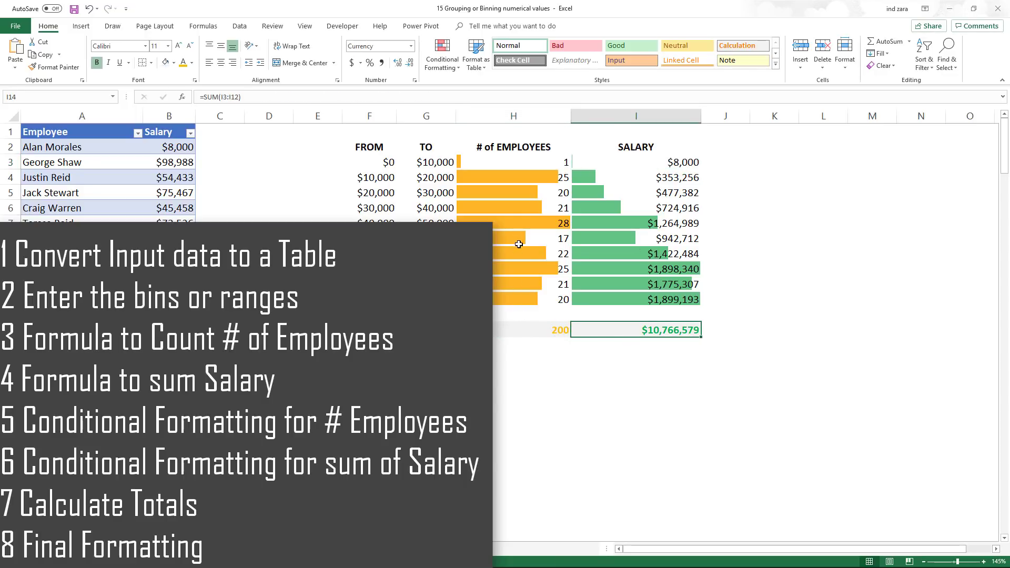
left_click(515, 159)
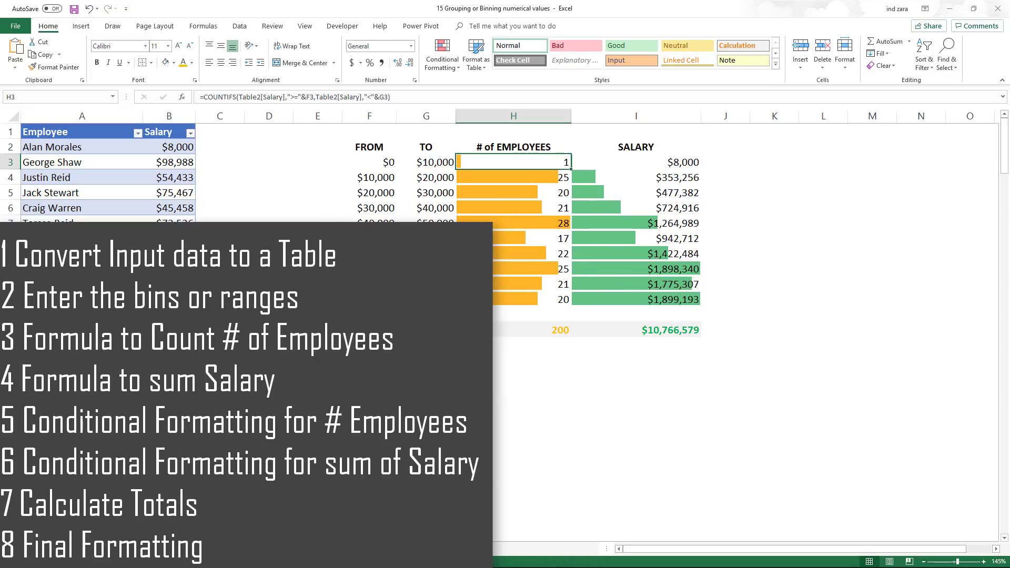
left_click(426, 360)
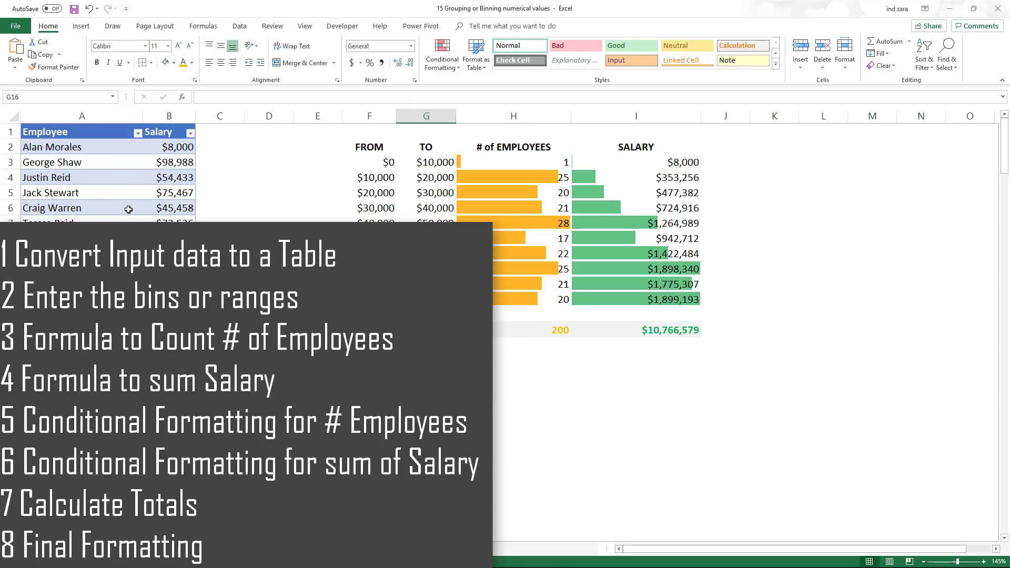